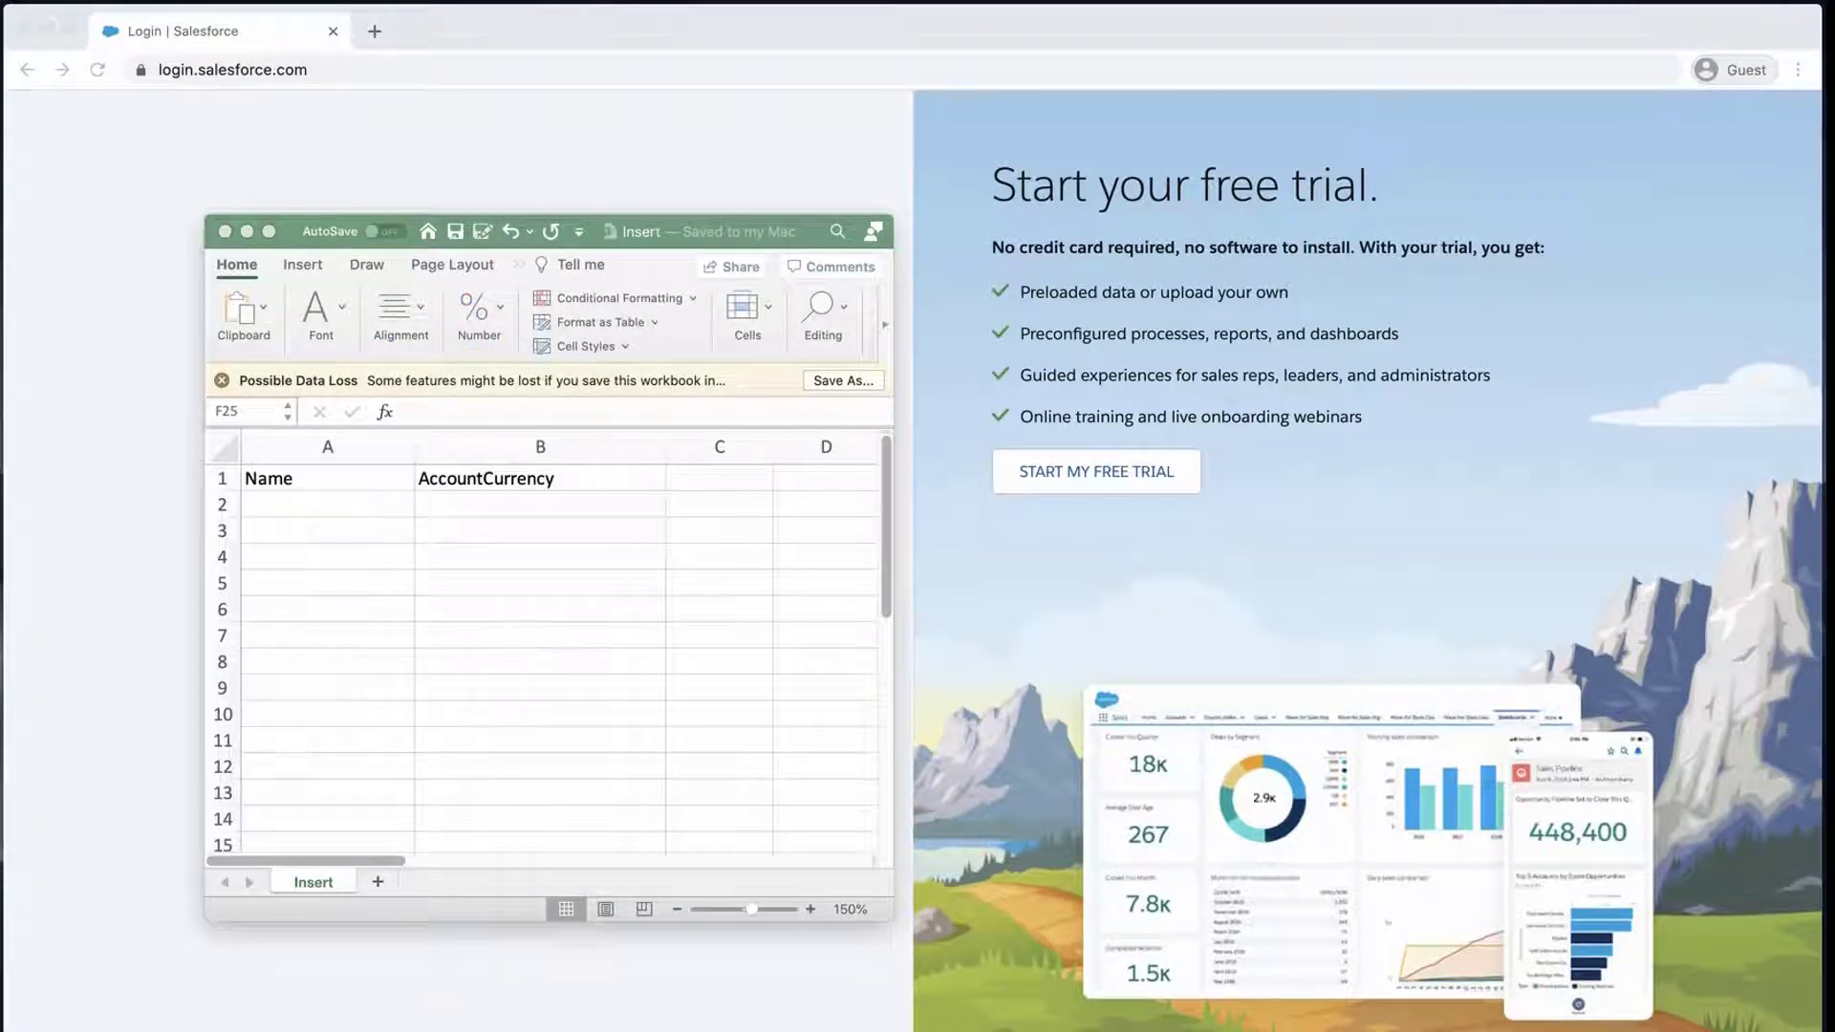
Step: Enter Global Corp in cell A2 and USD in cell B2
click(308, 503)
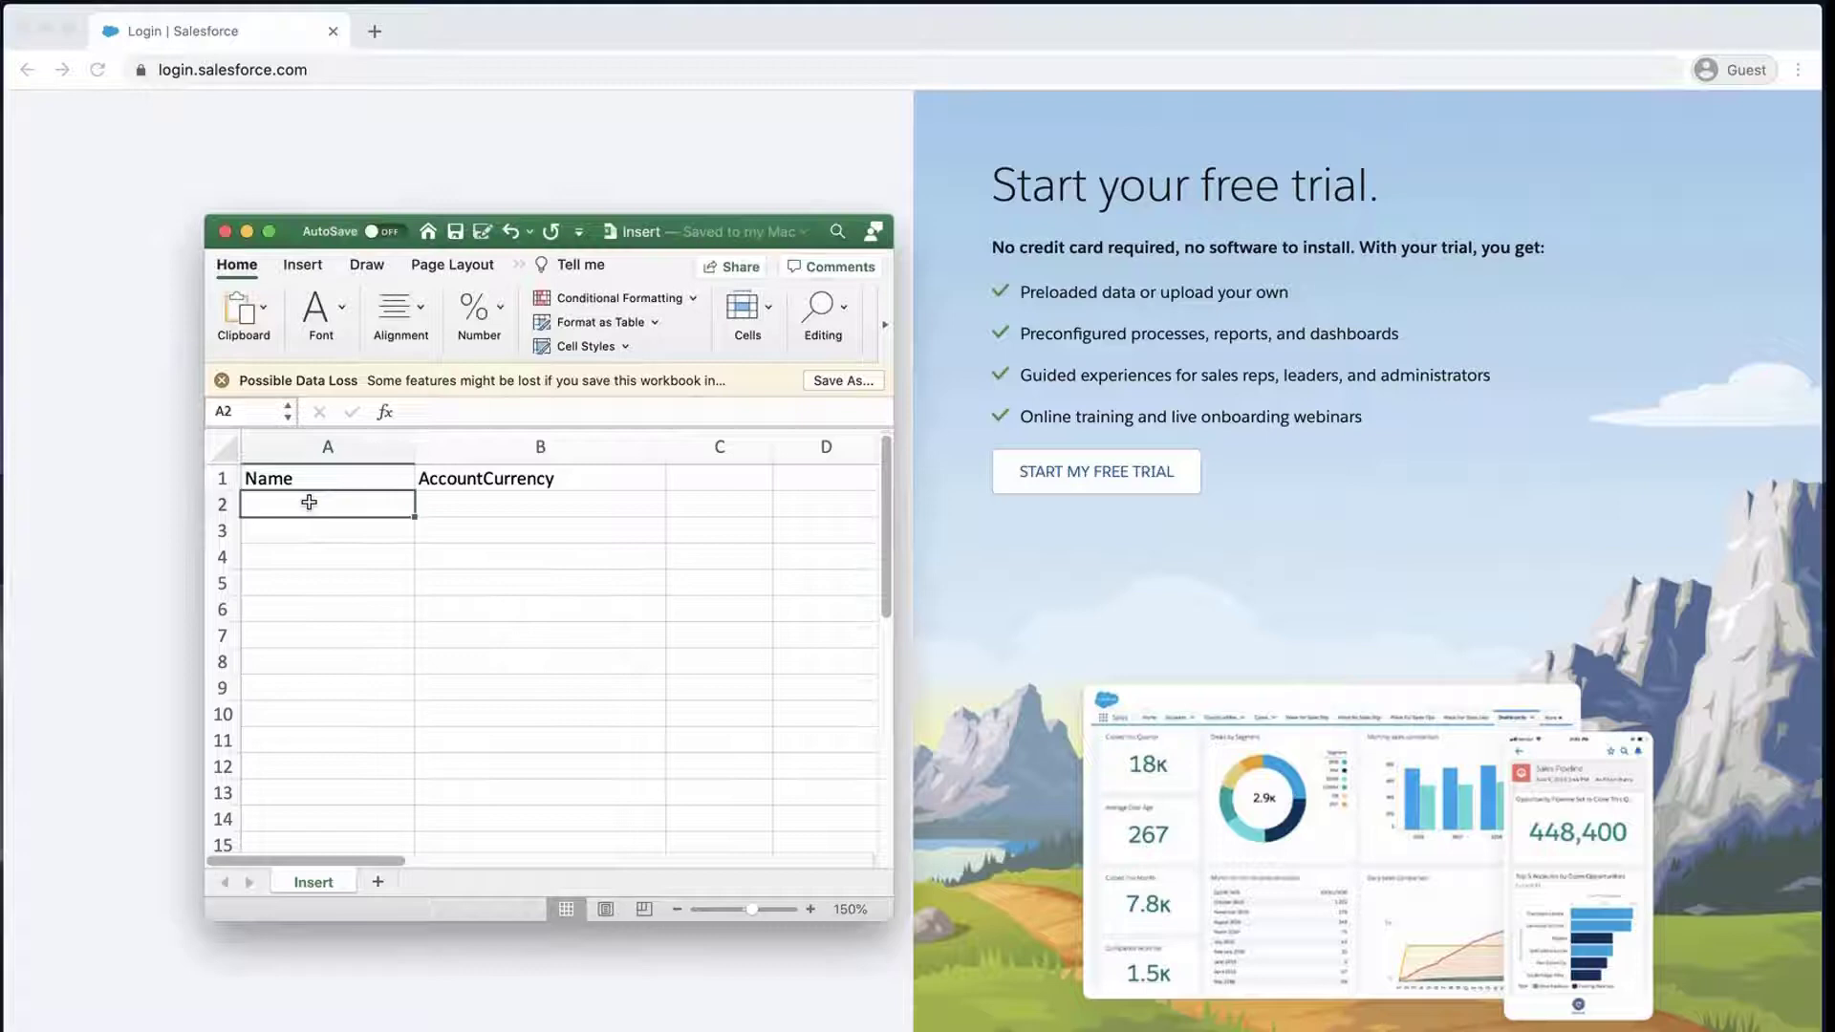
text(Global Corp)
key(Tab)
text(USD)
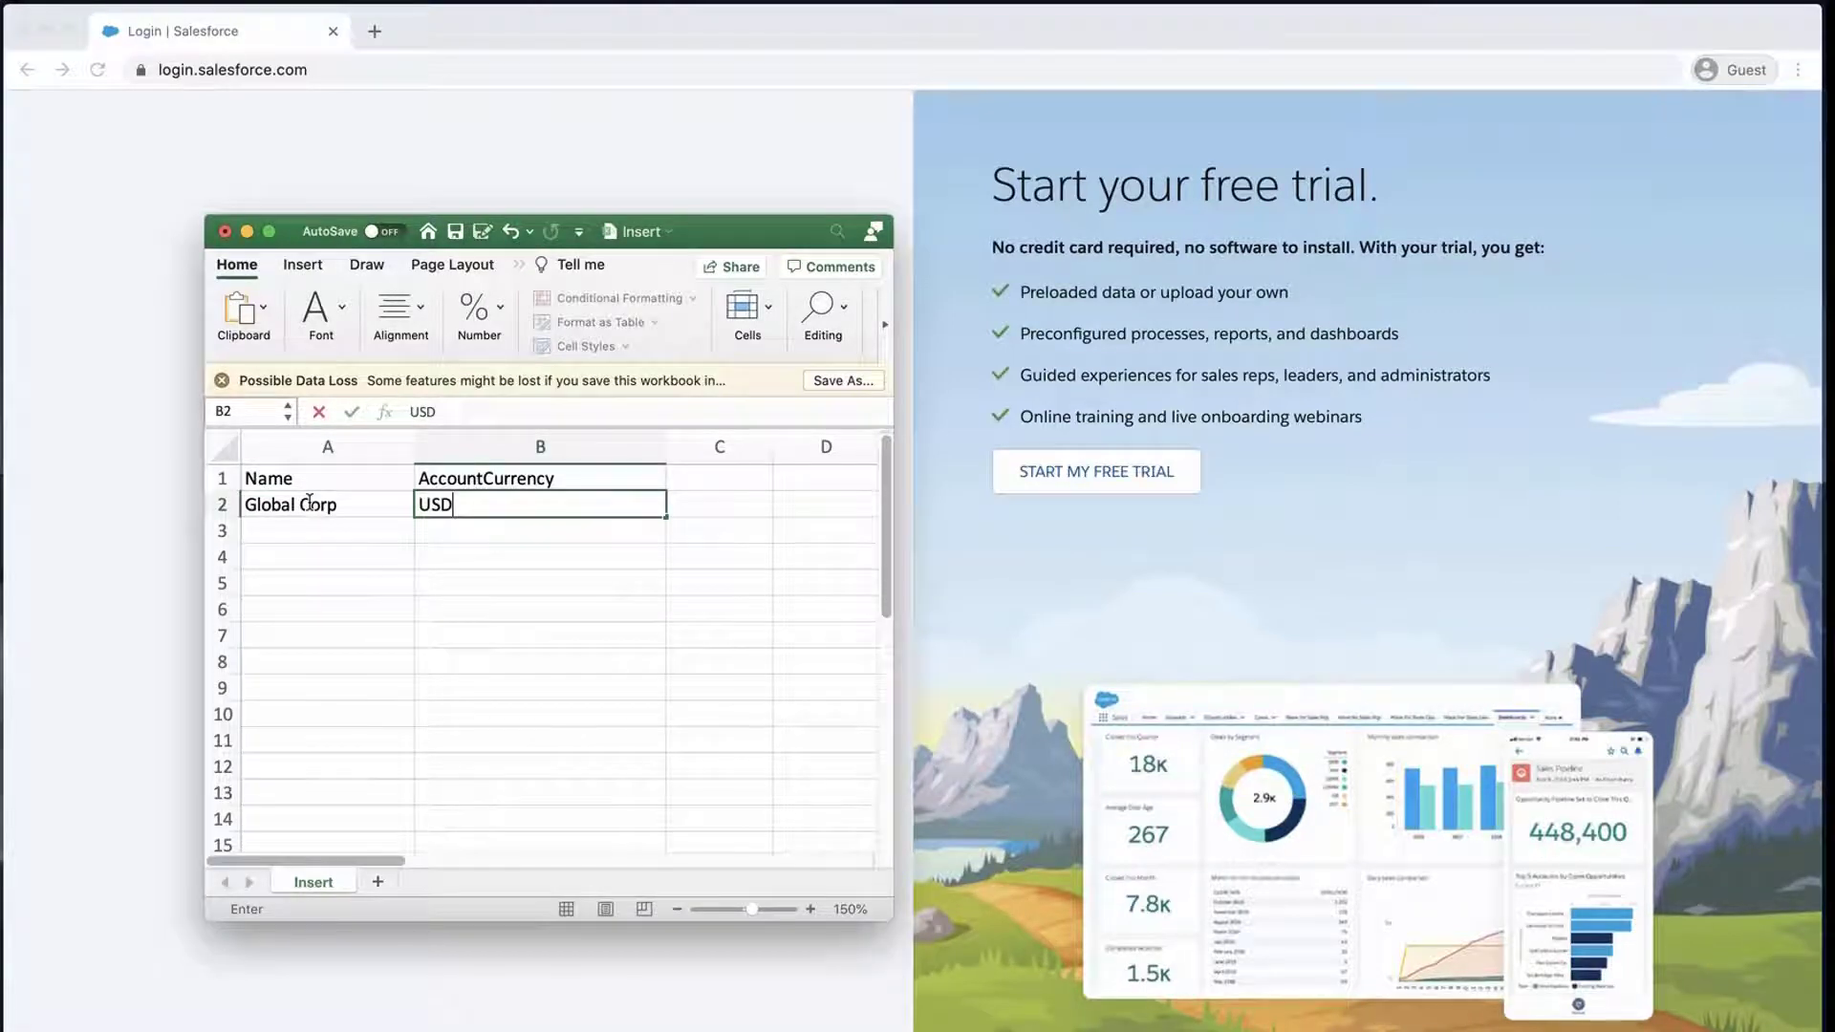
Step: Save the sheet as Insert.csv
key(super+s)
click(143, 2)
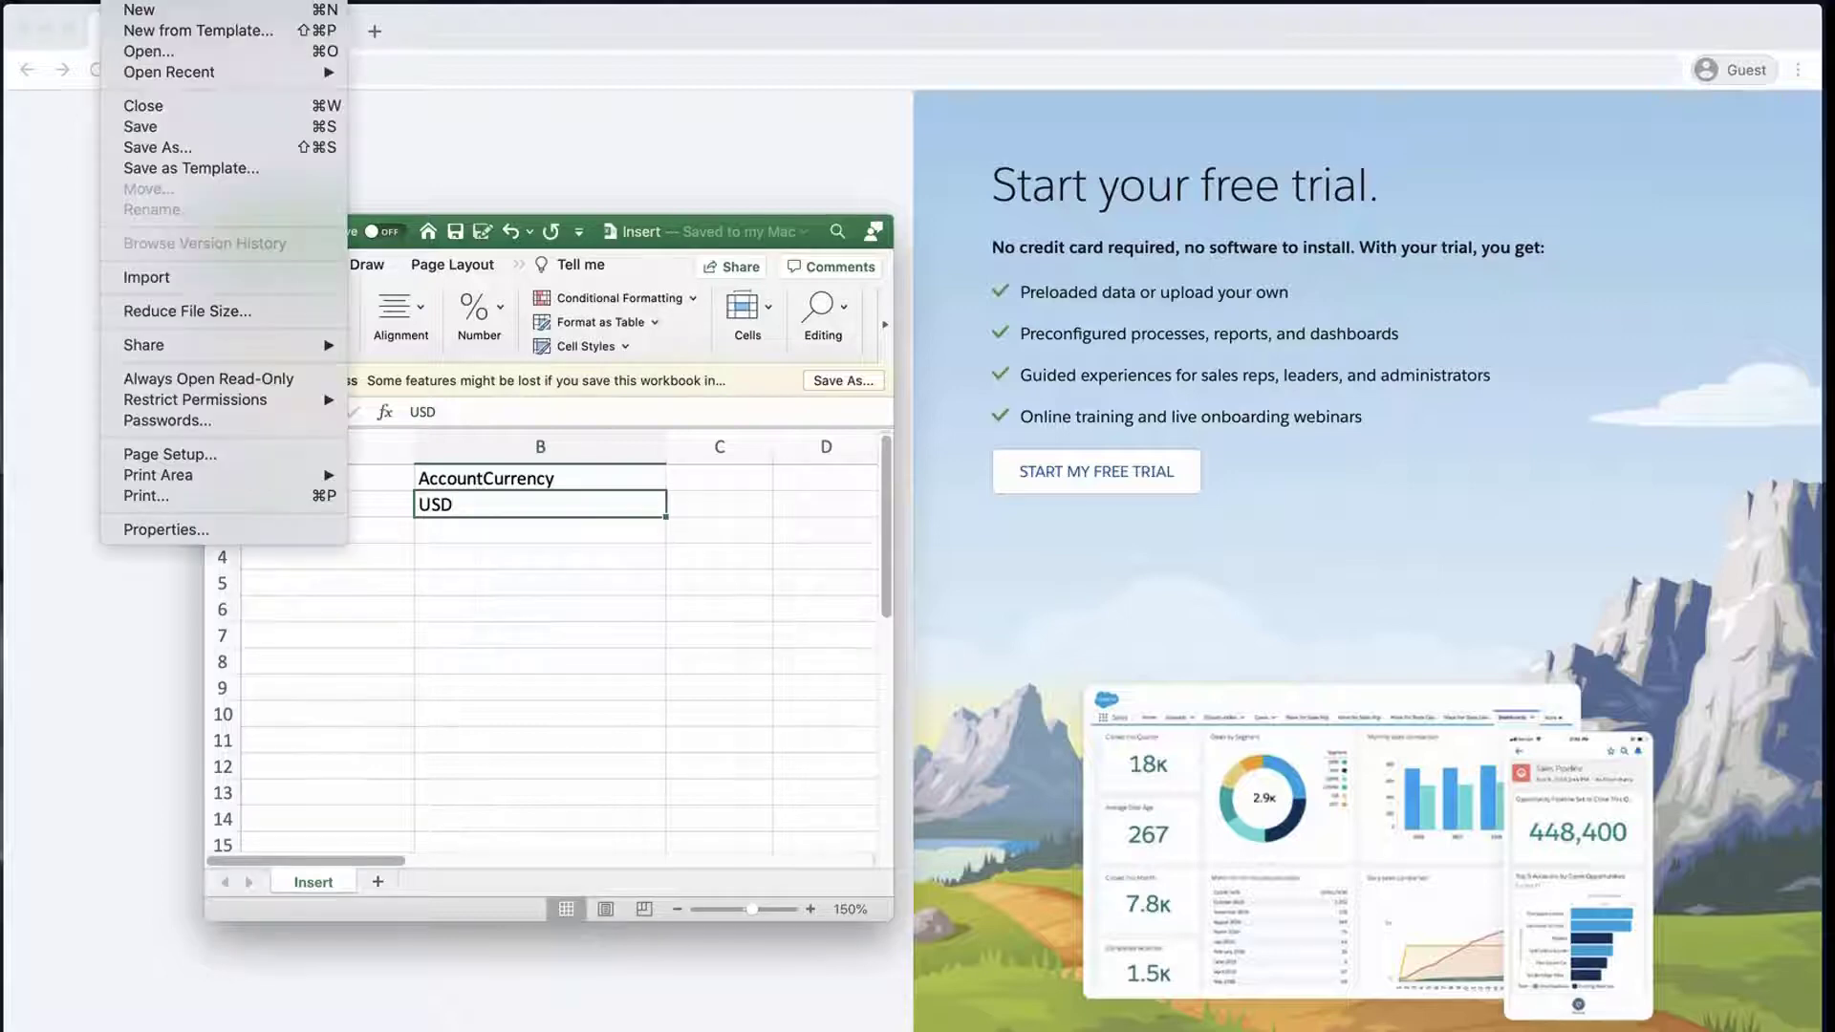
click(161, 148)
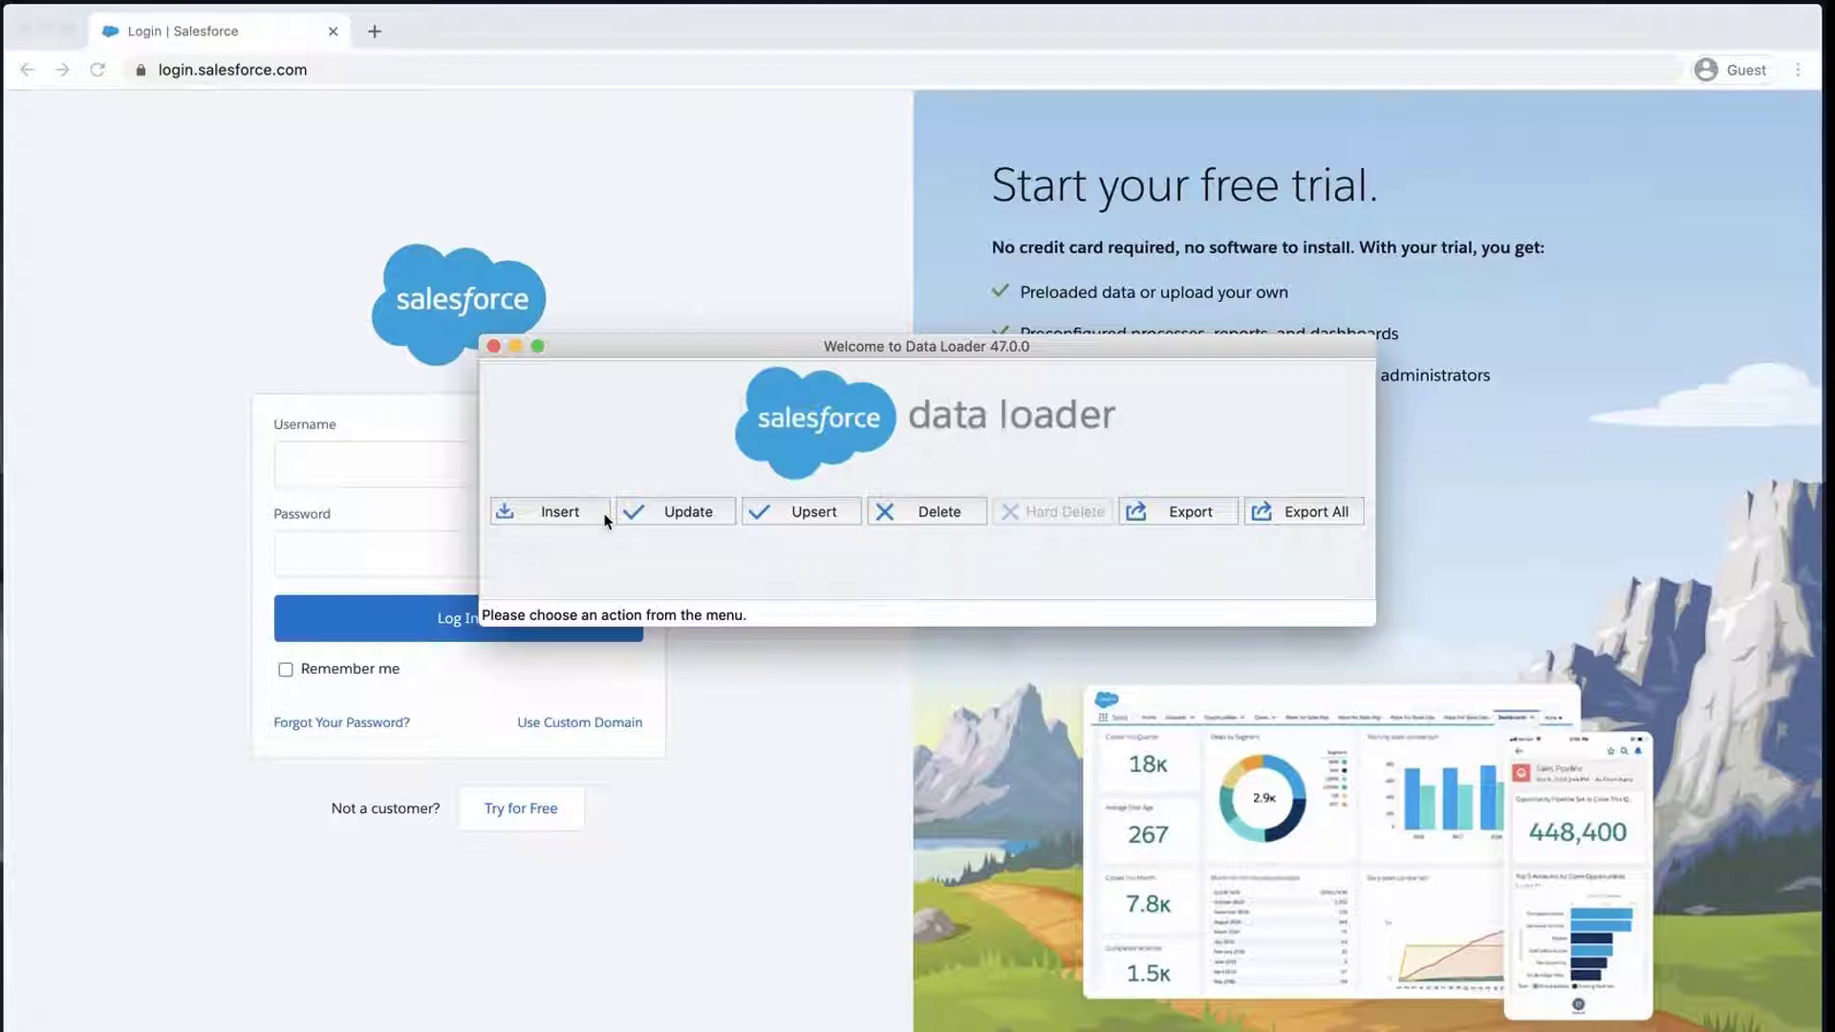
Step: Start an Insert and log in with password authentication, pasting the account password
click(582, 513)
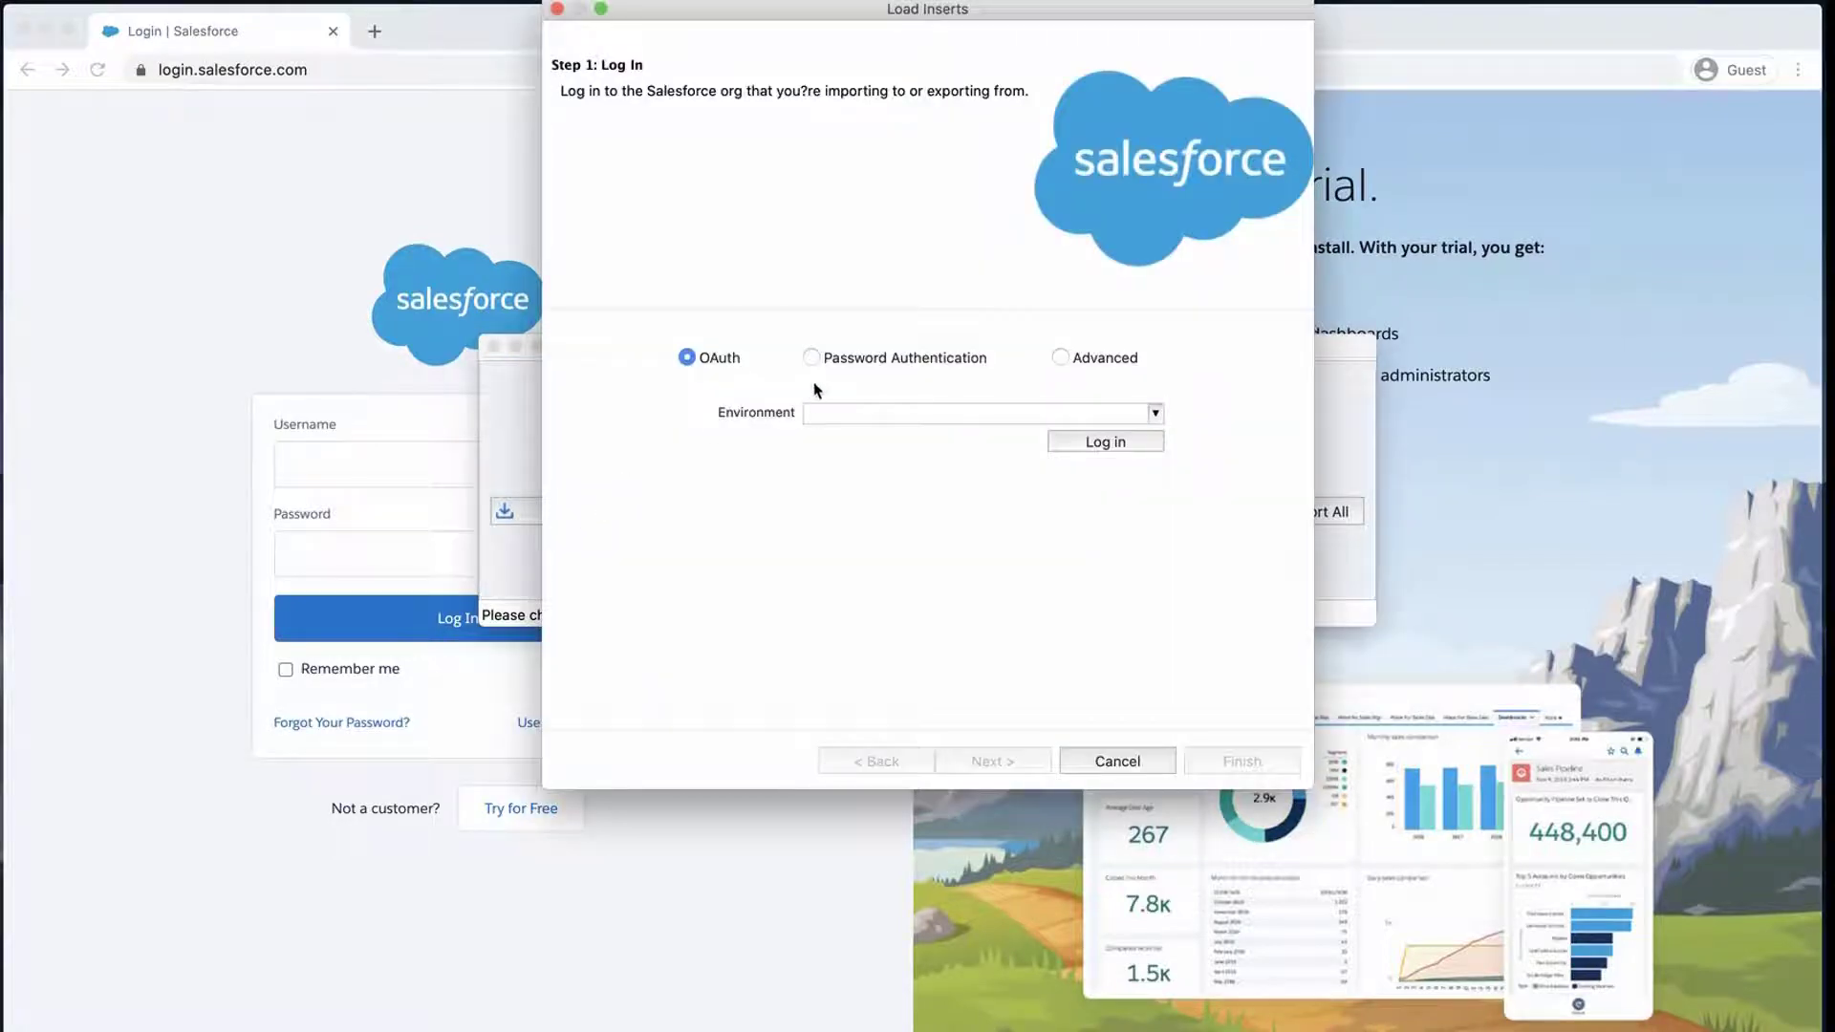
click(811, 357)
click(859, 446)
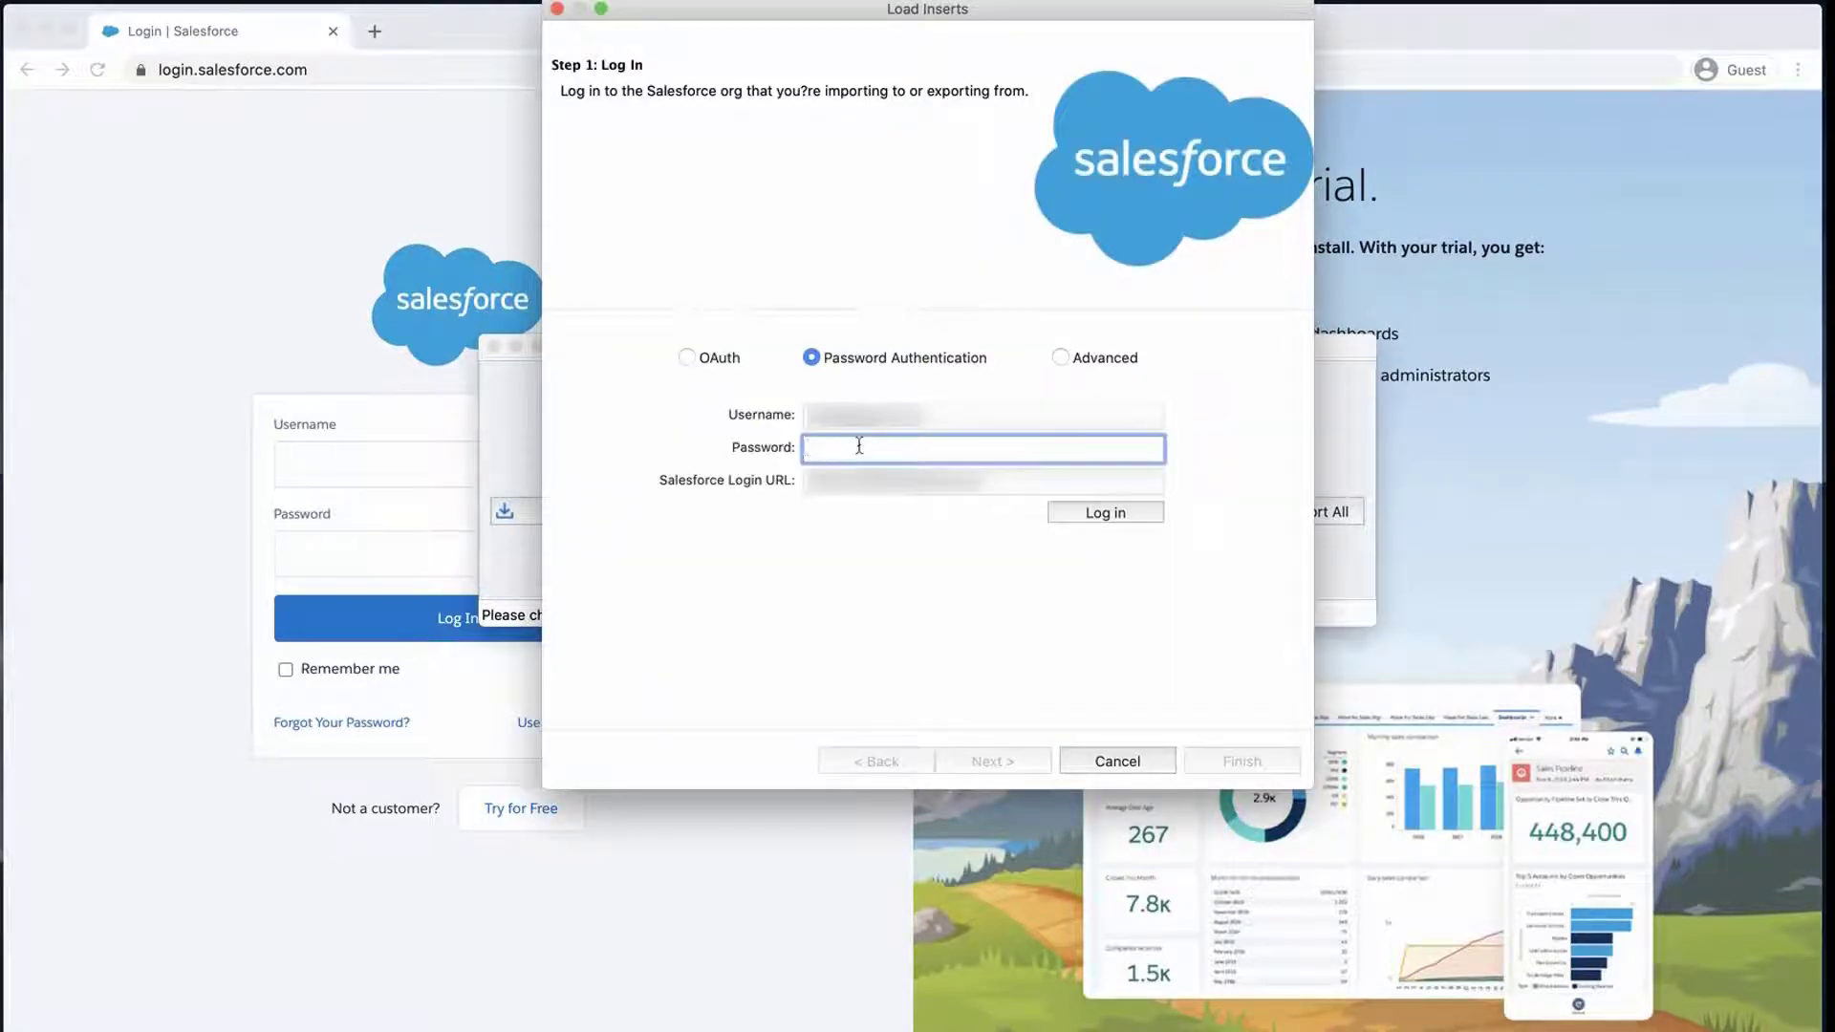
key(super+v)
click(1104, 520)
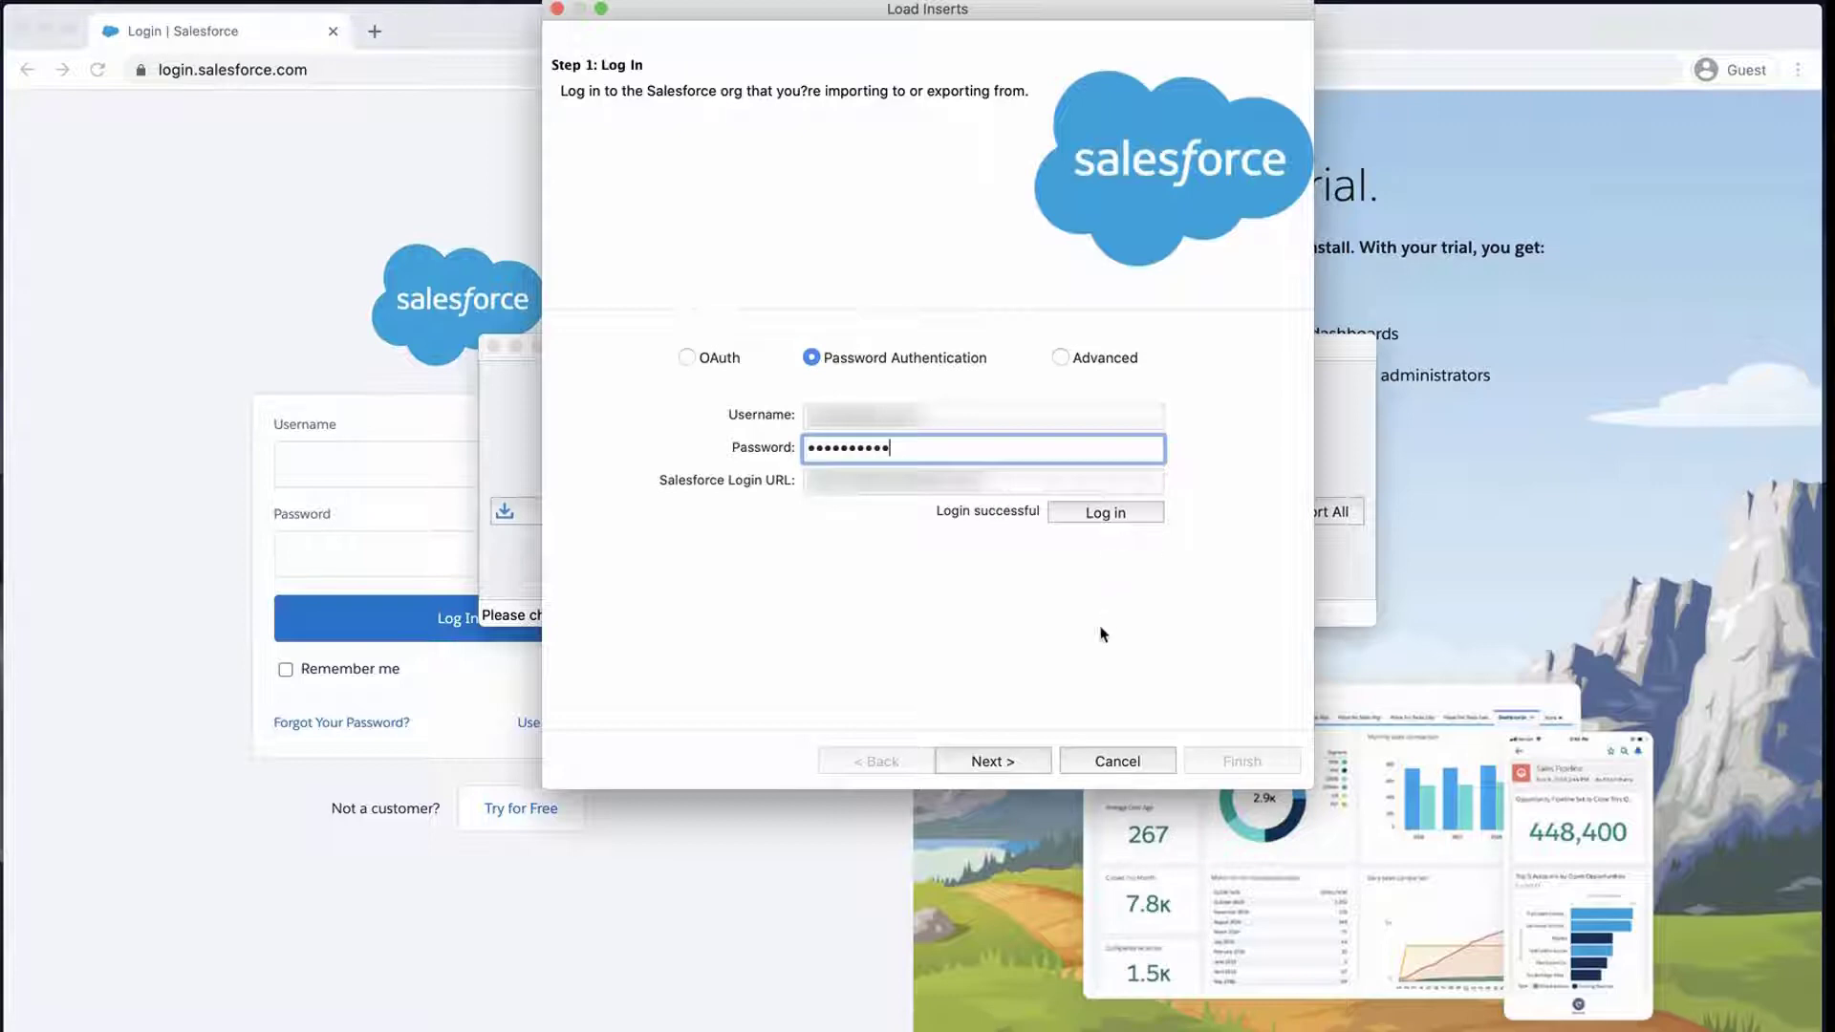
Step: Choose Account as the object and Insert.csv as the file, accepting the one-record summary
click(1020, 761)
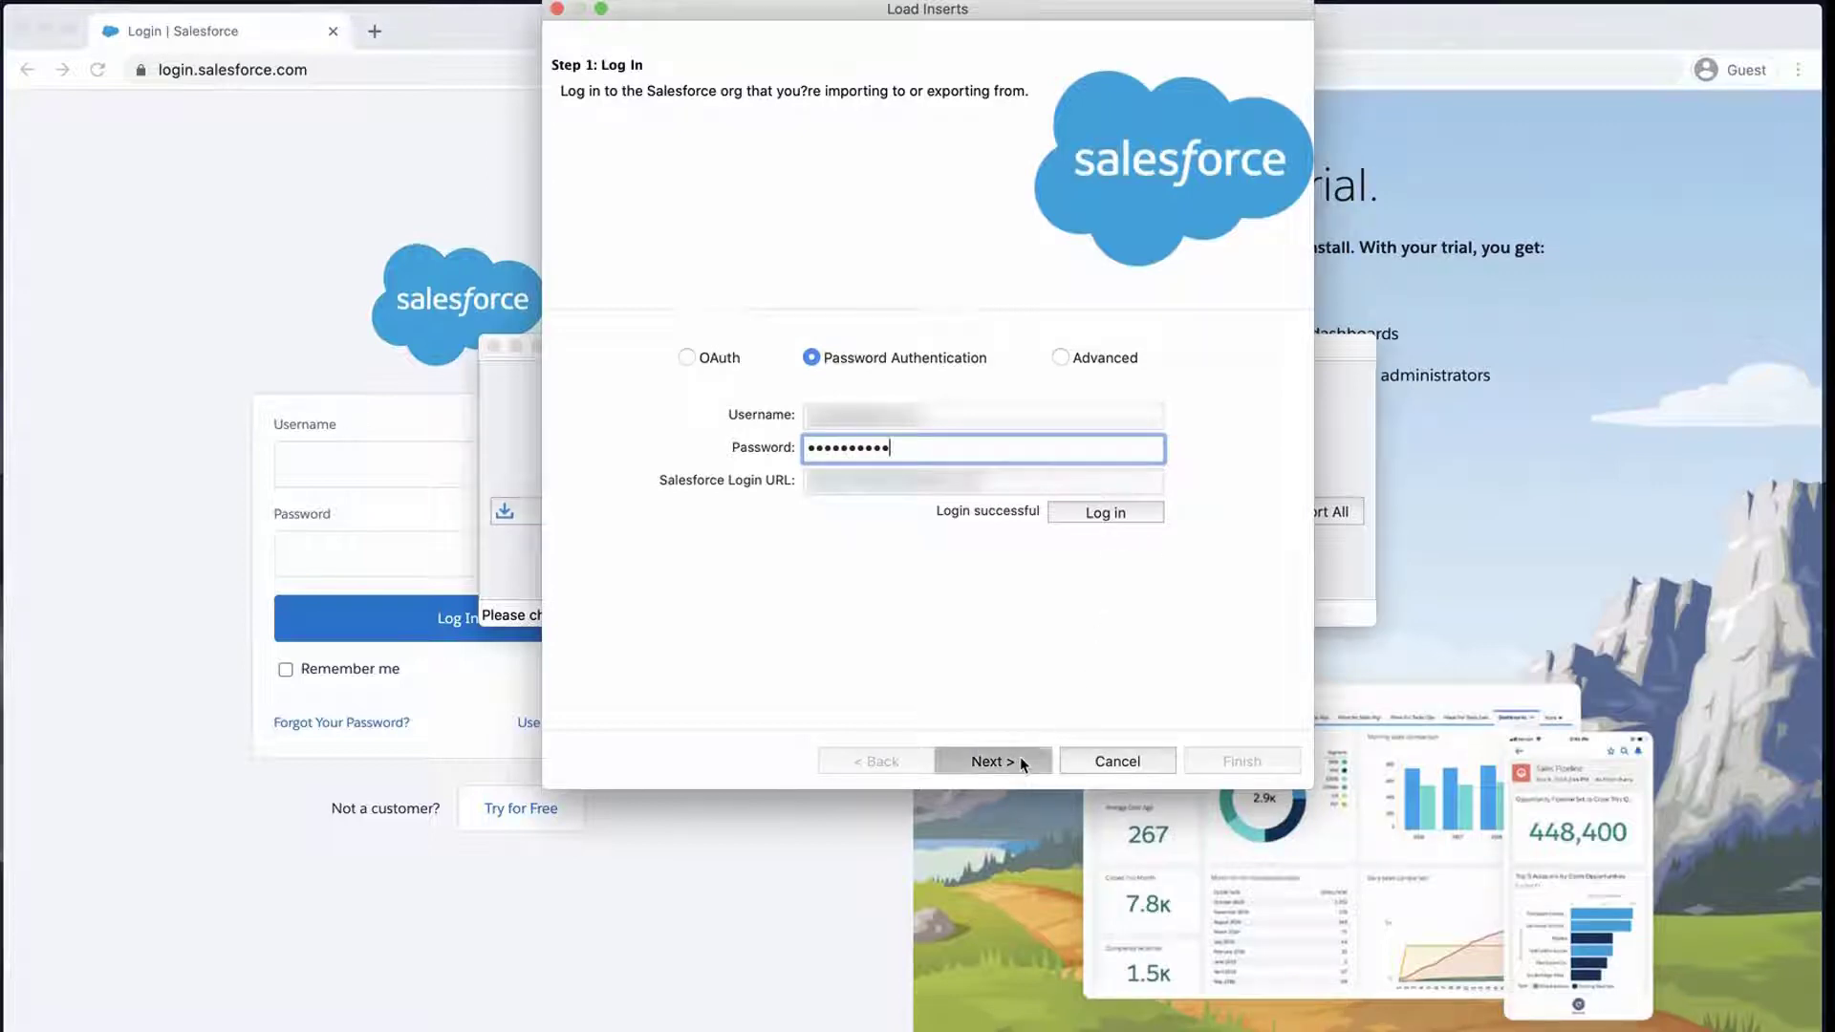
click(741, 393)
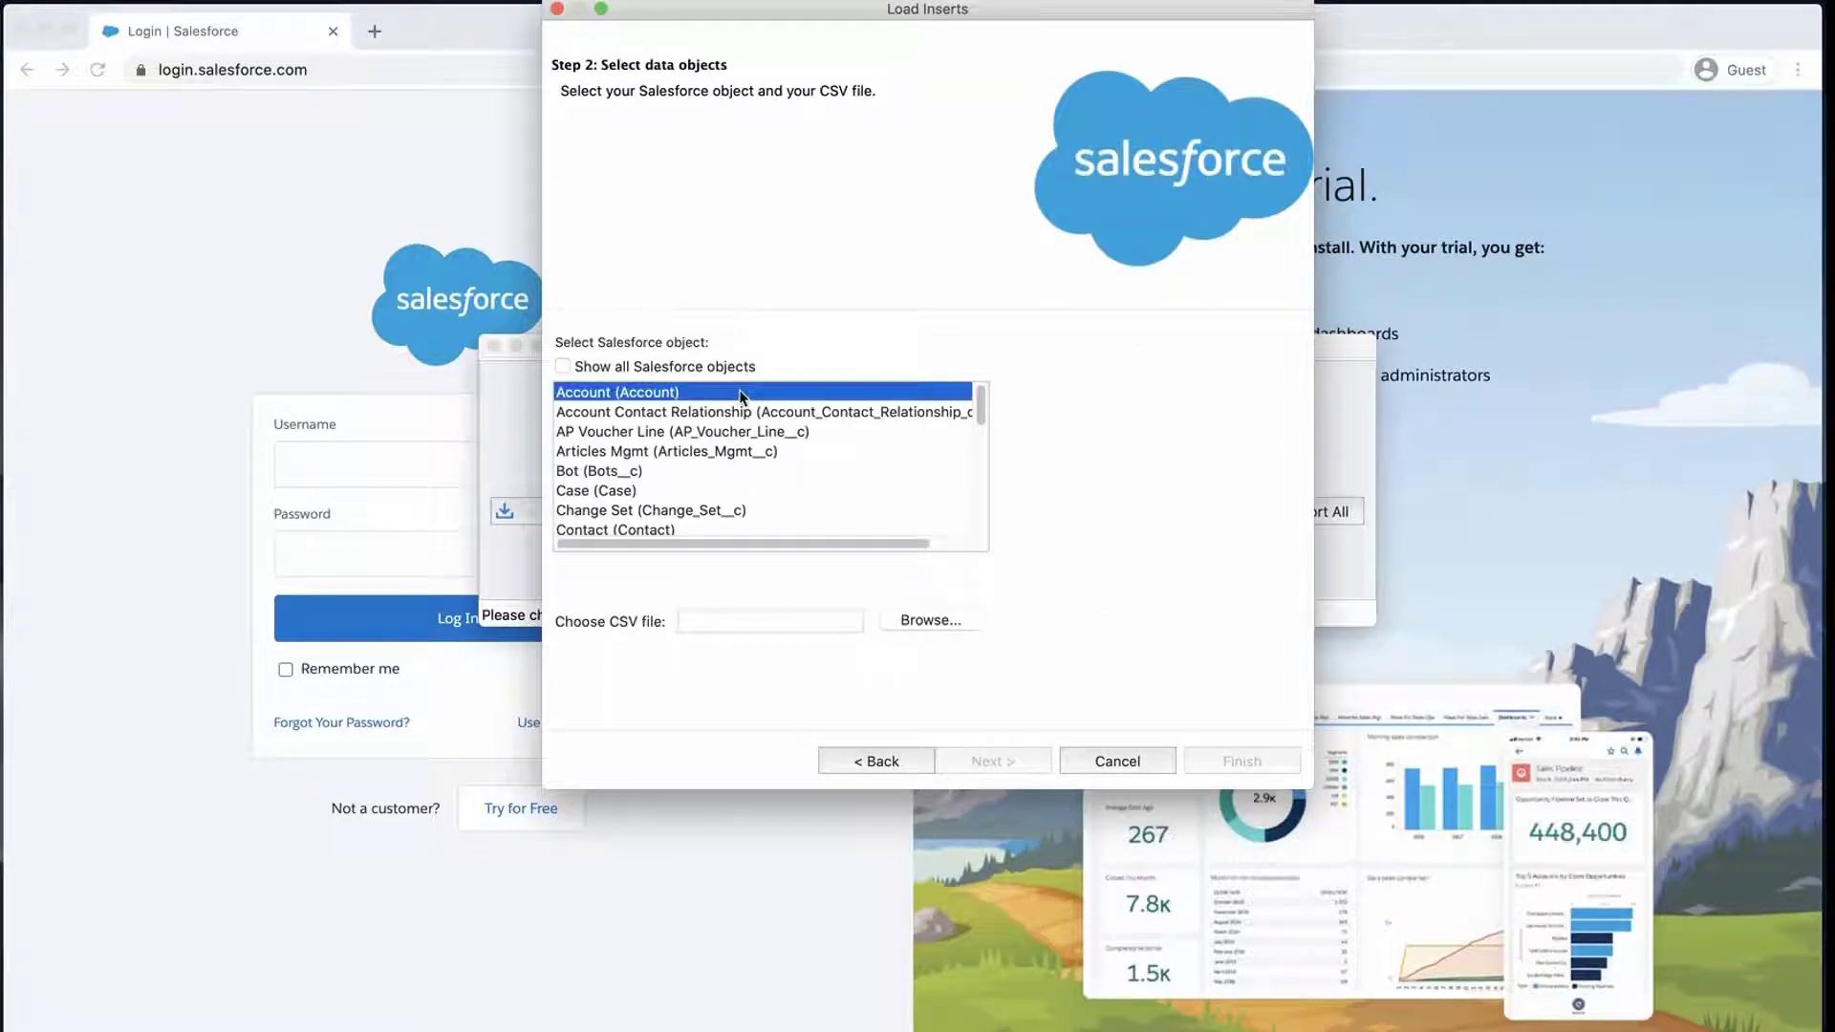
click(912, 620)
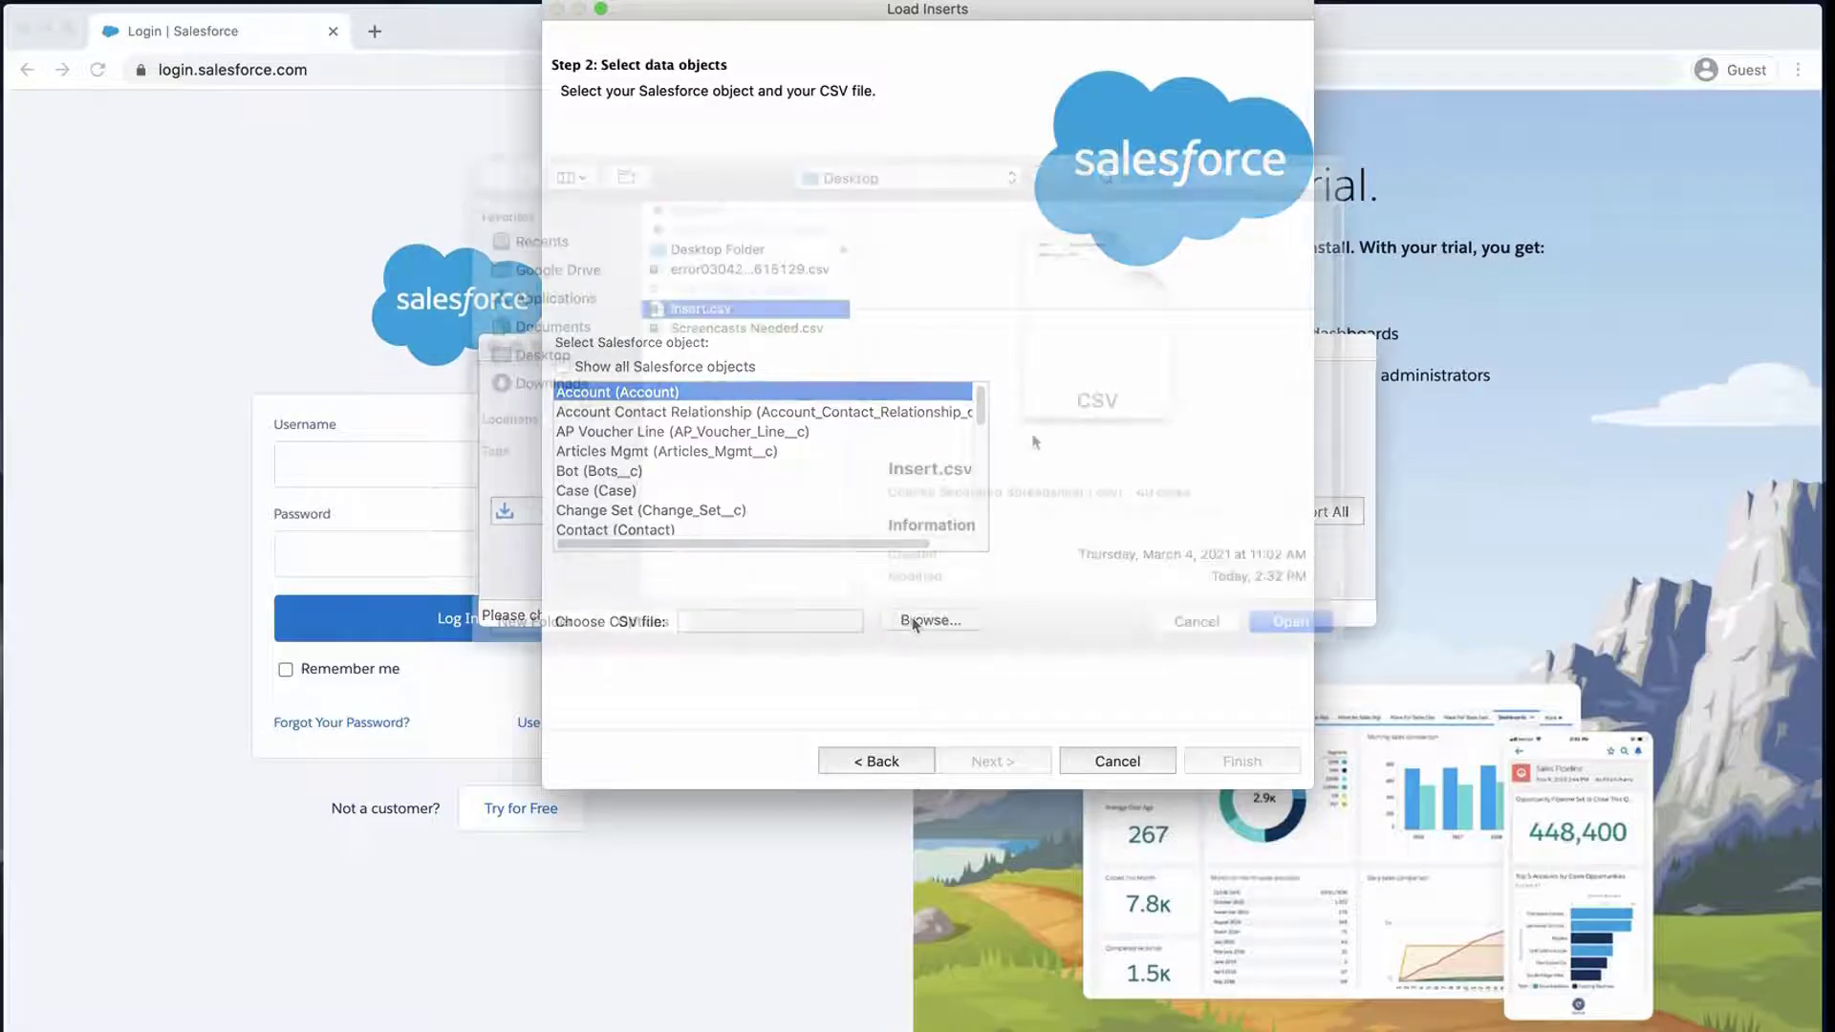
click(1286, 623)
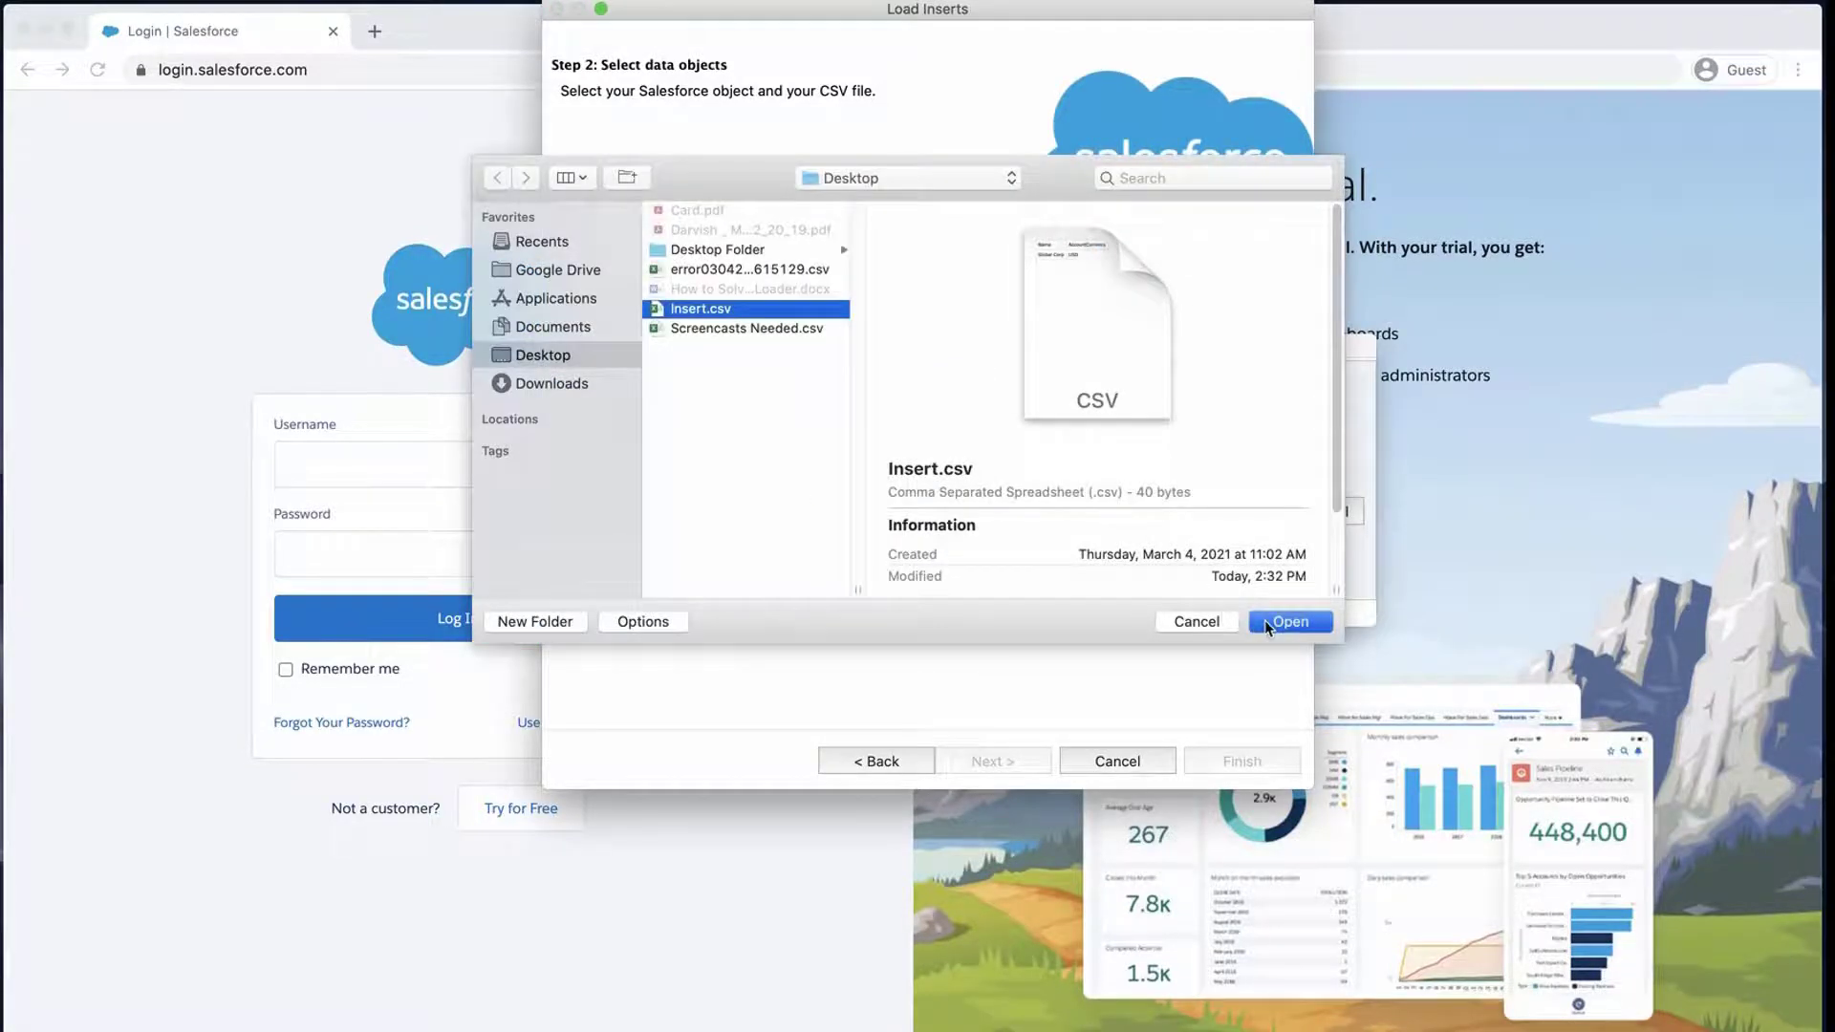
click(1020, 762)
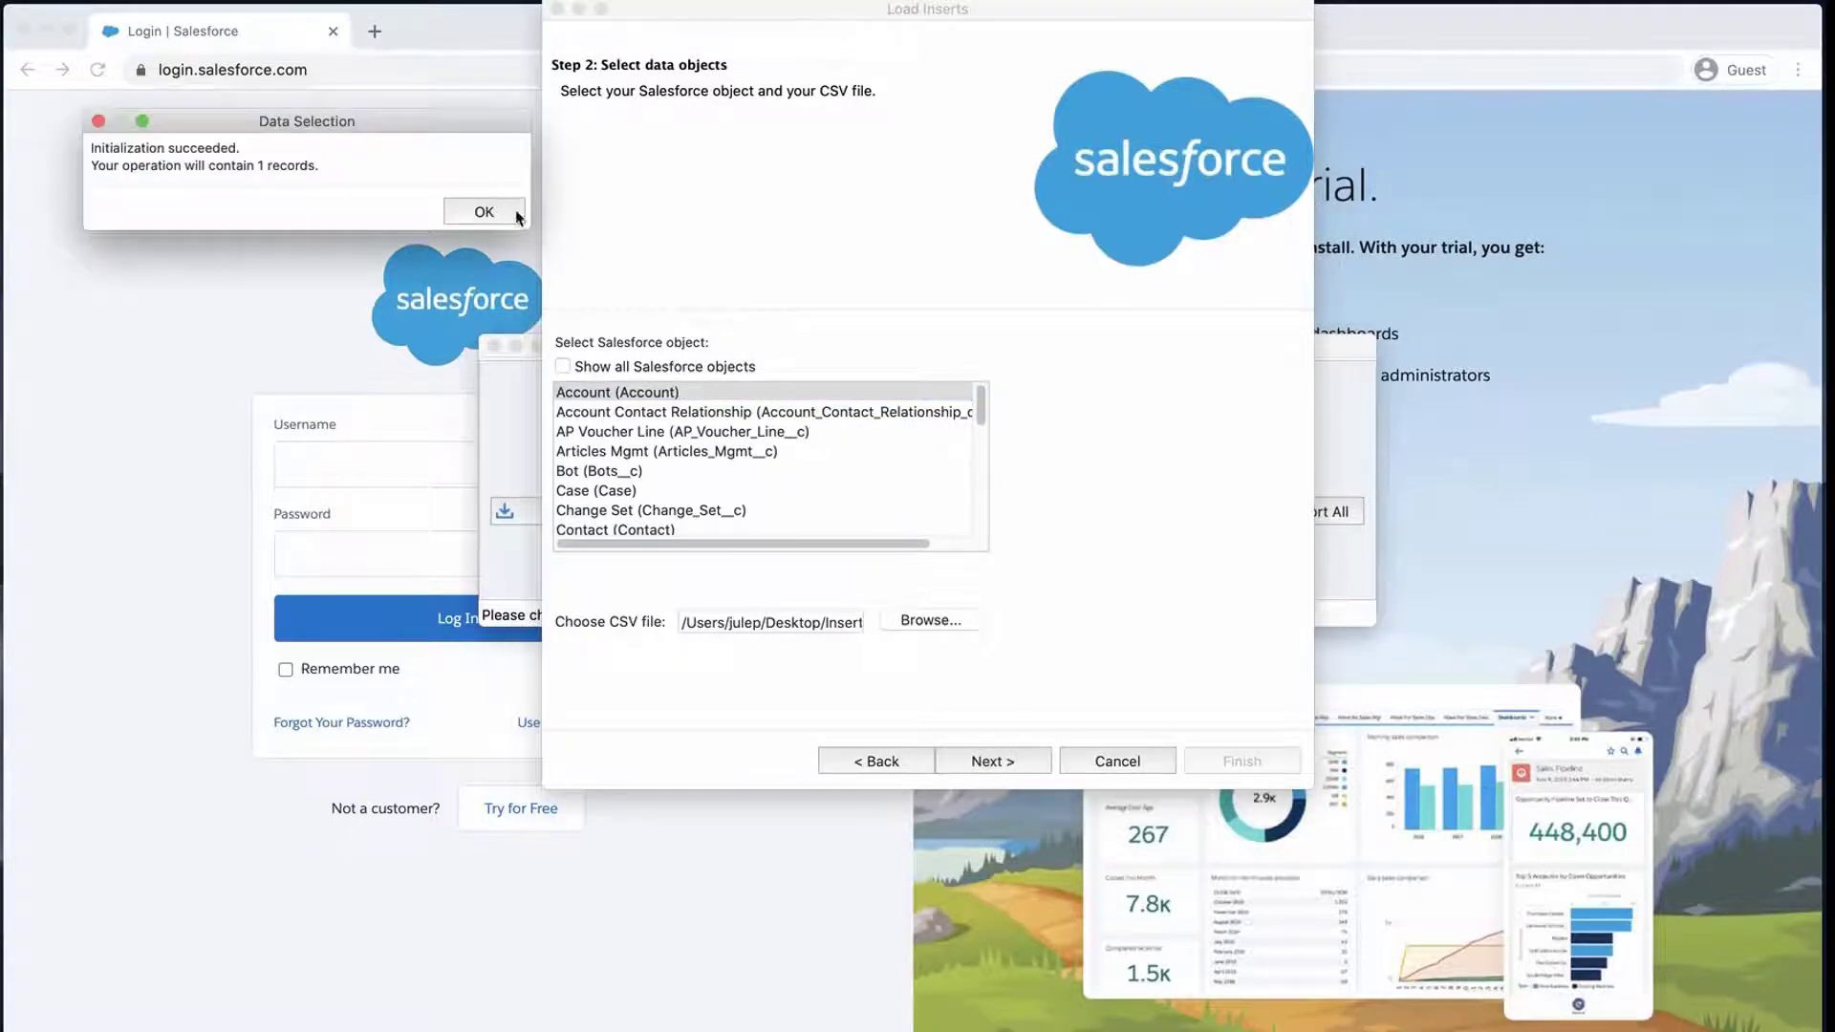
click(515, 216)
Step: Auto-match fields, then map Name to Name and AccountCurrency to CurrencyIsoCode, and confirm
click(789, 357)
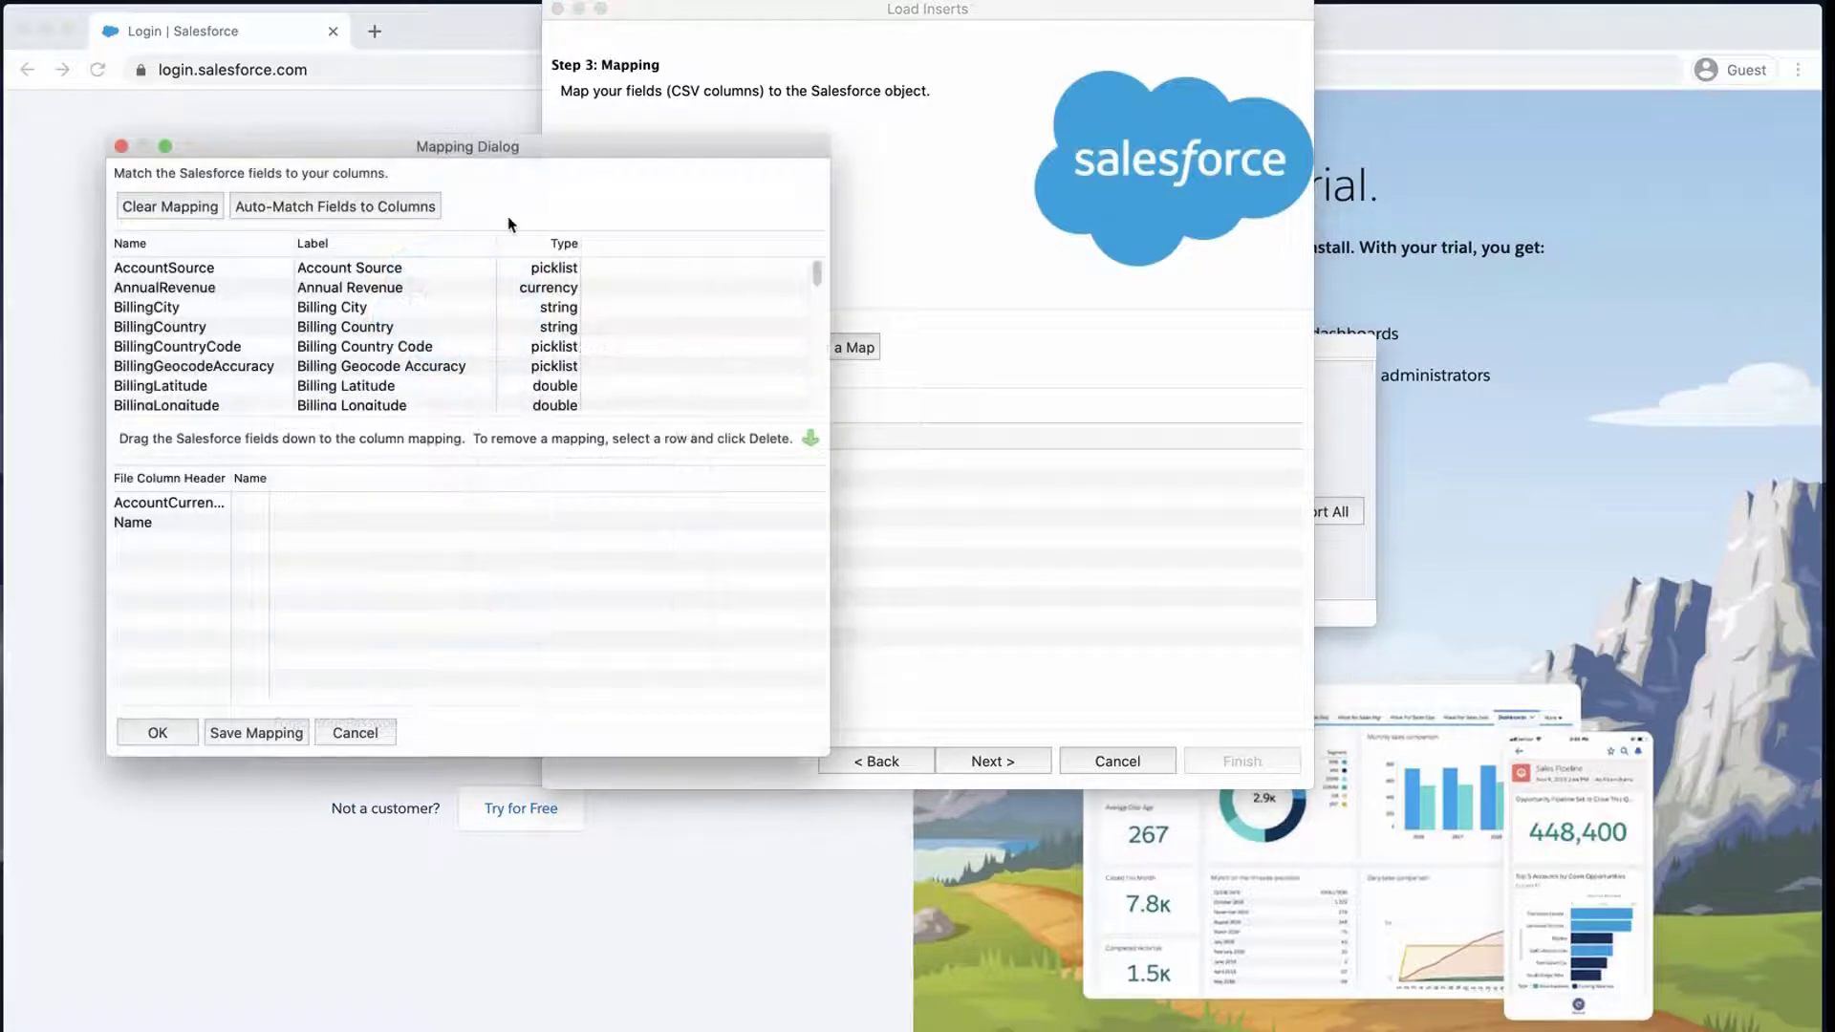
click(401, 215)
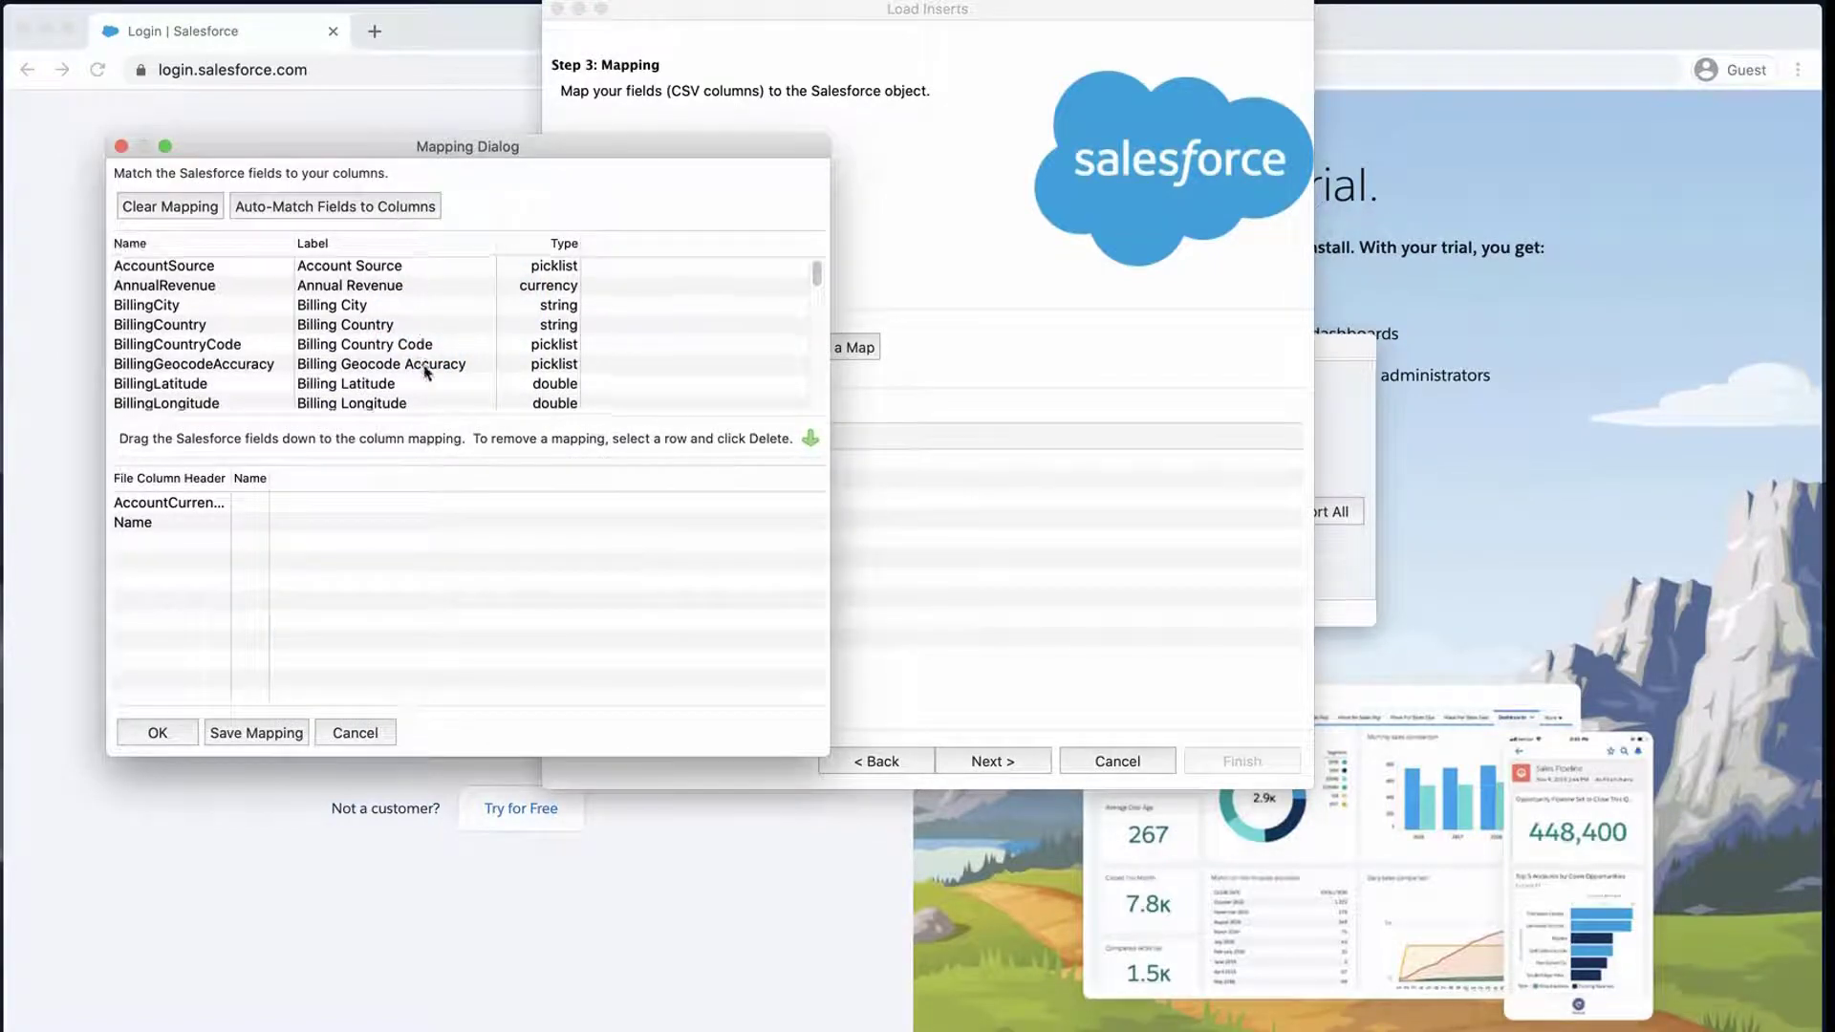
scroll(425, 373, down, 5)
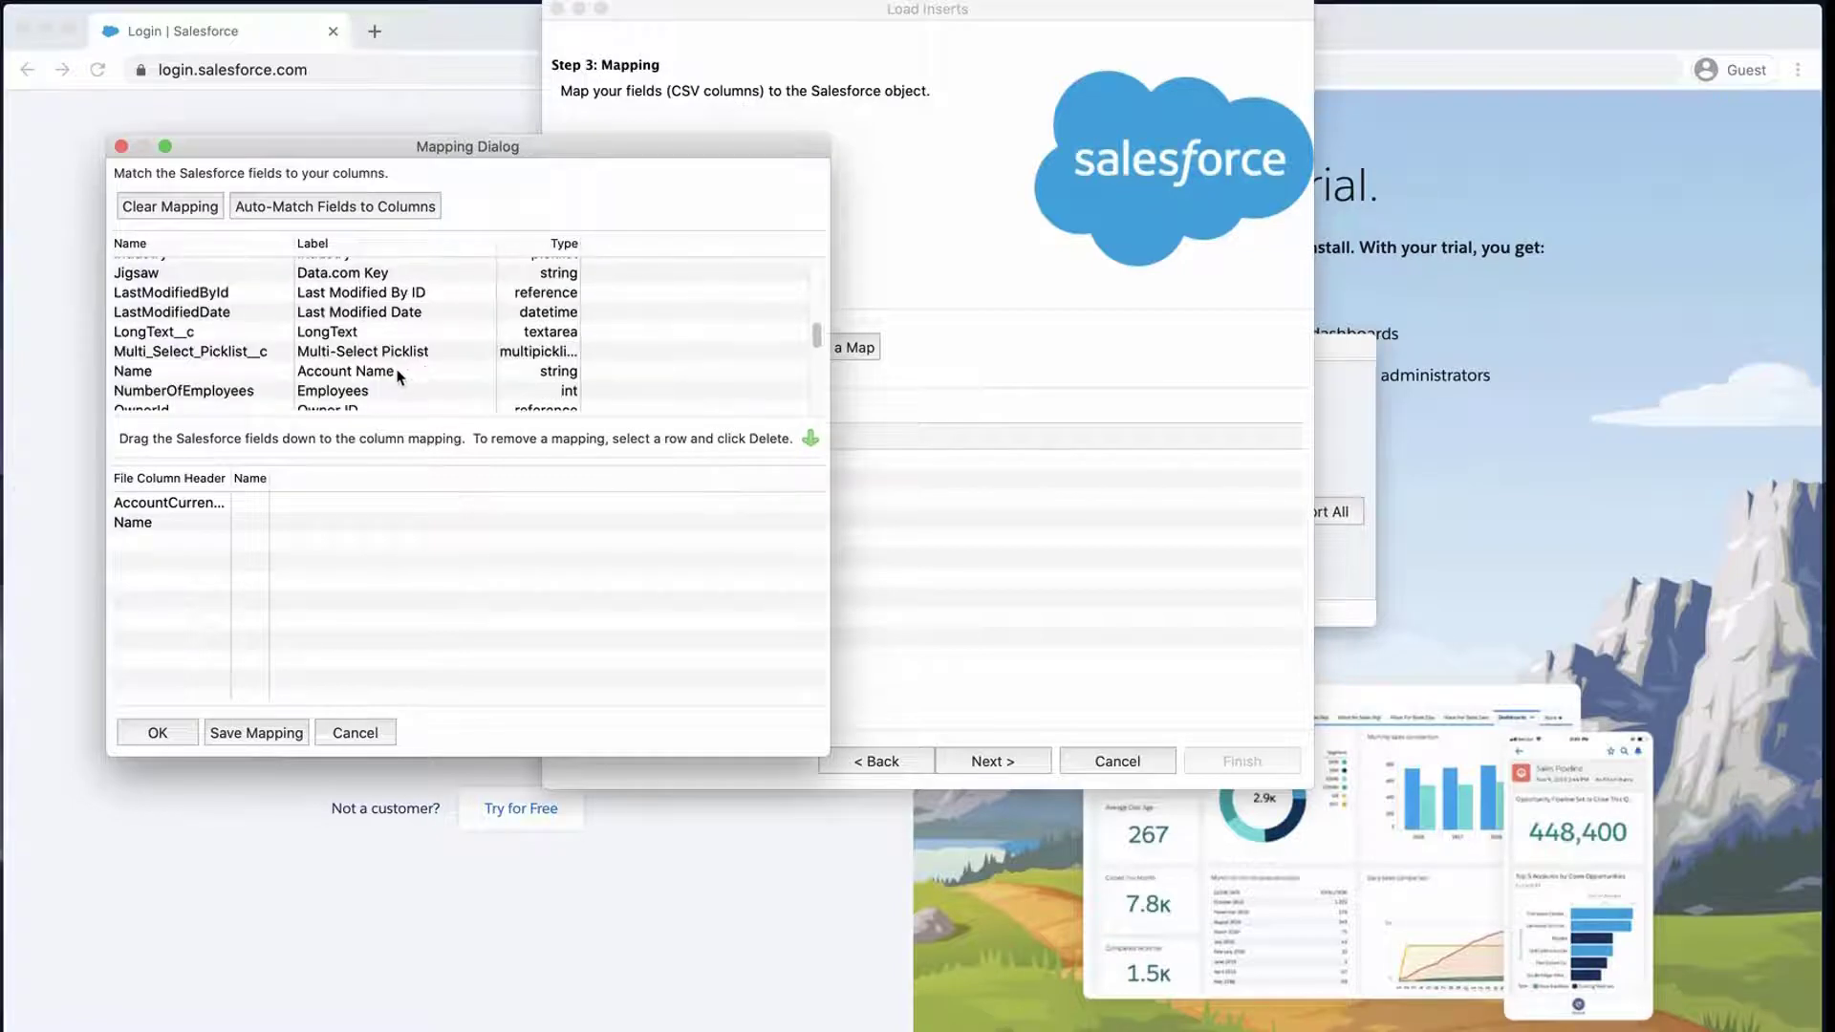
drag(407, 373, 306, 495)
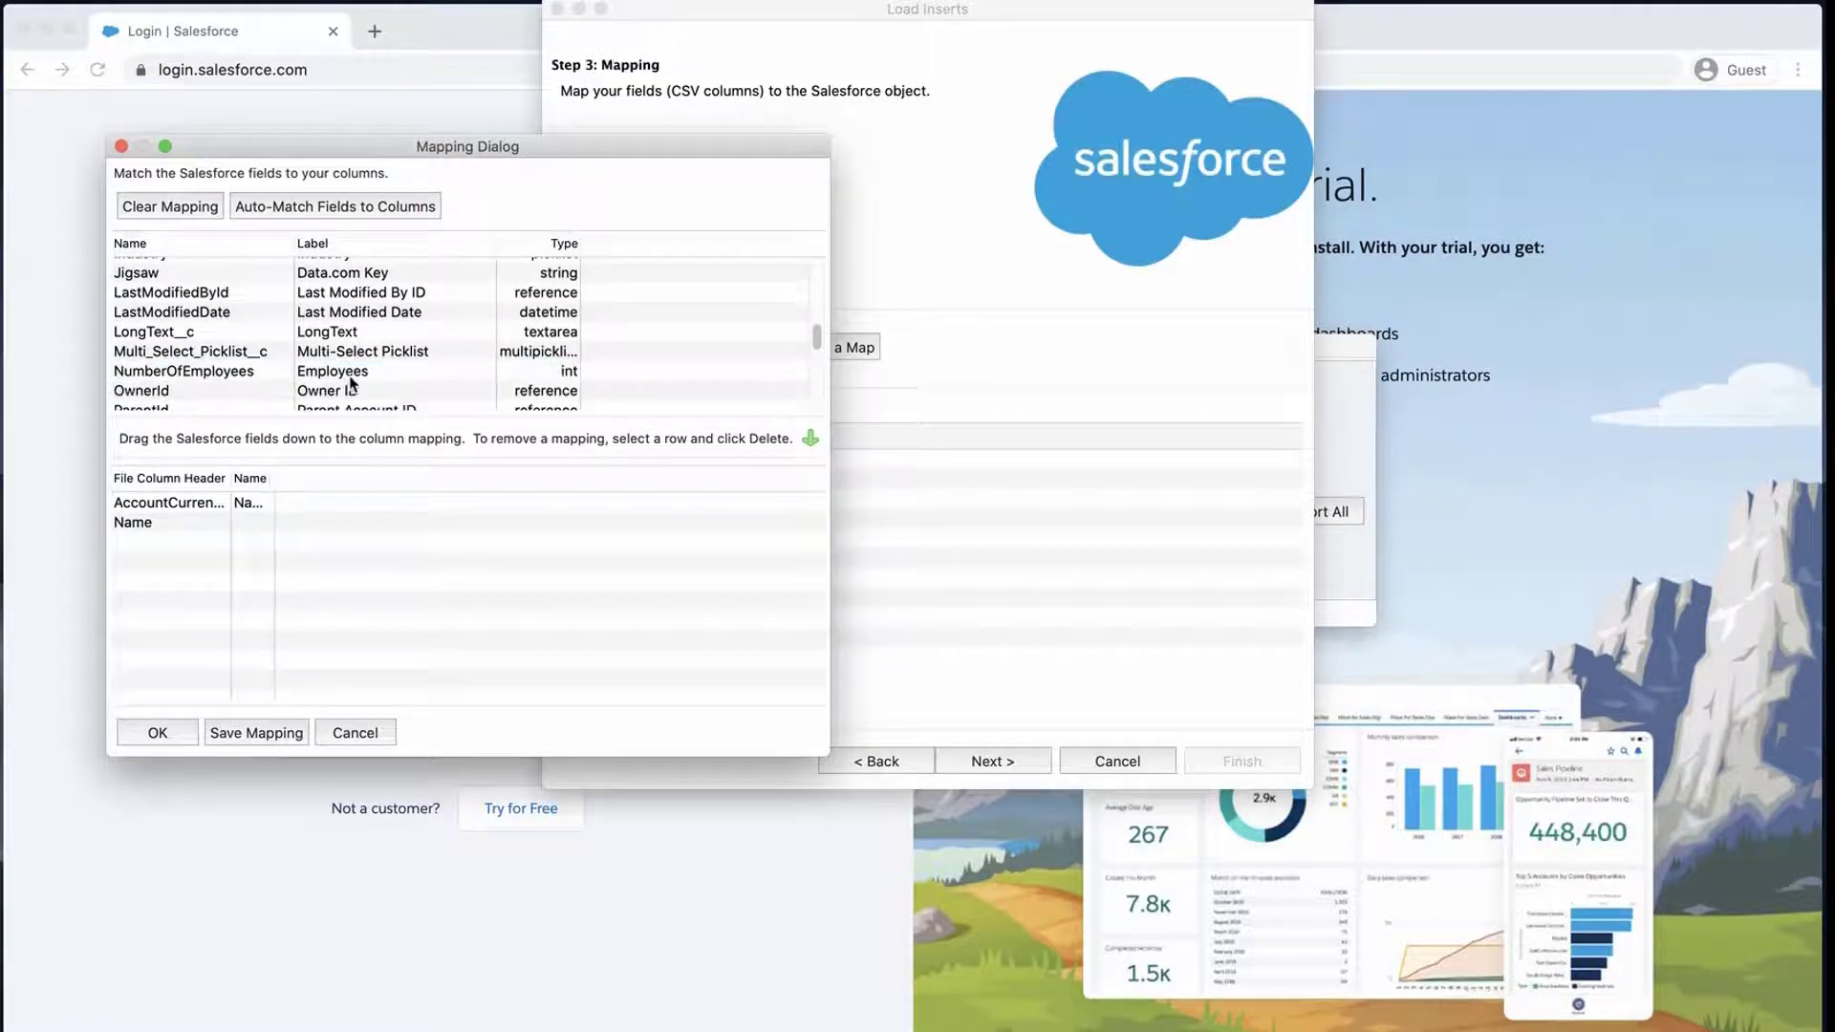
click(273, 501)
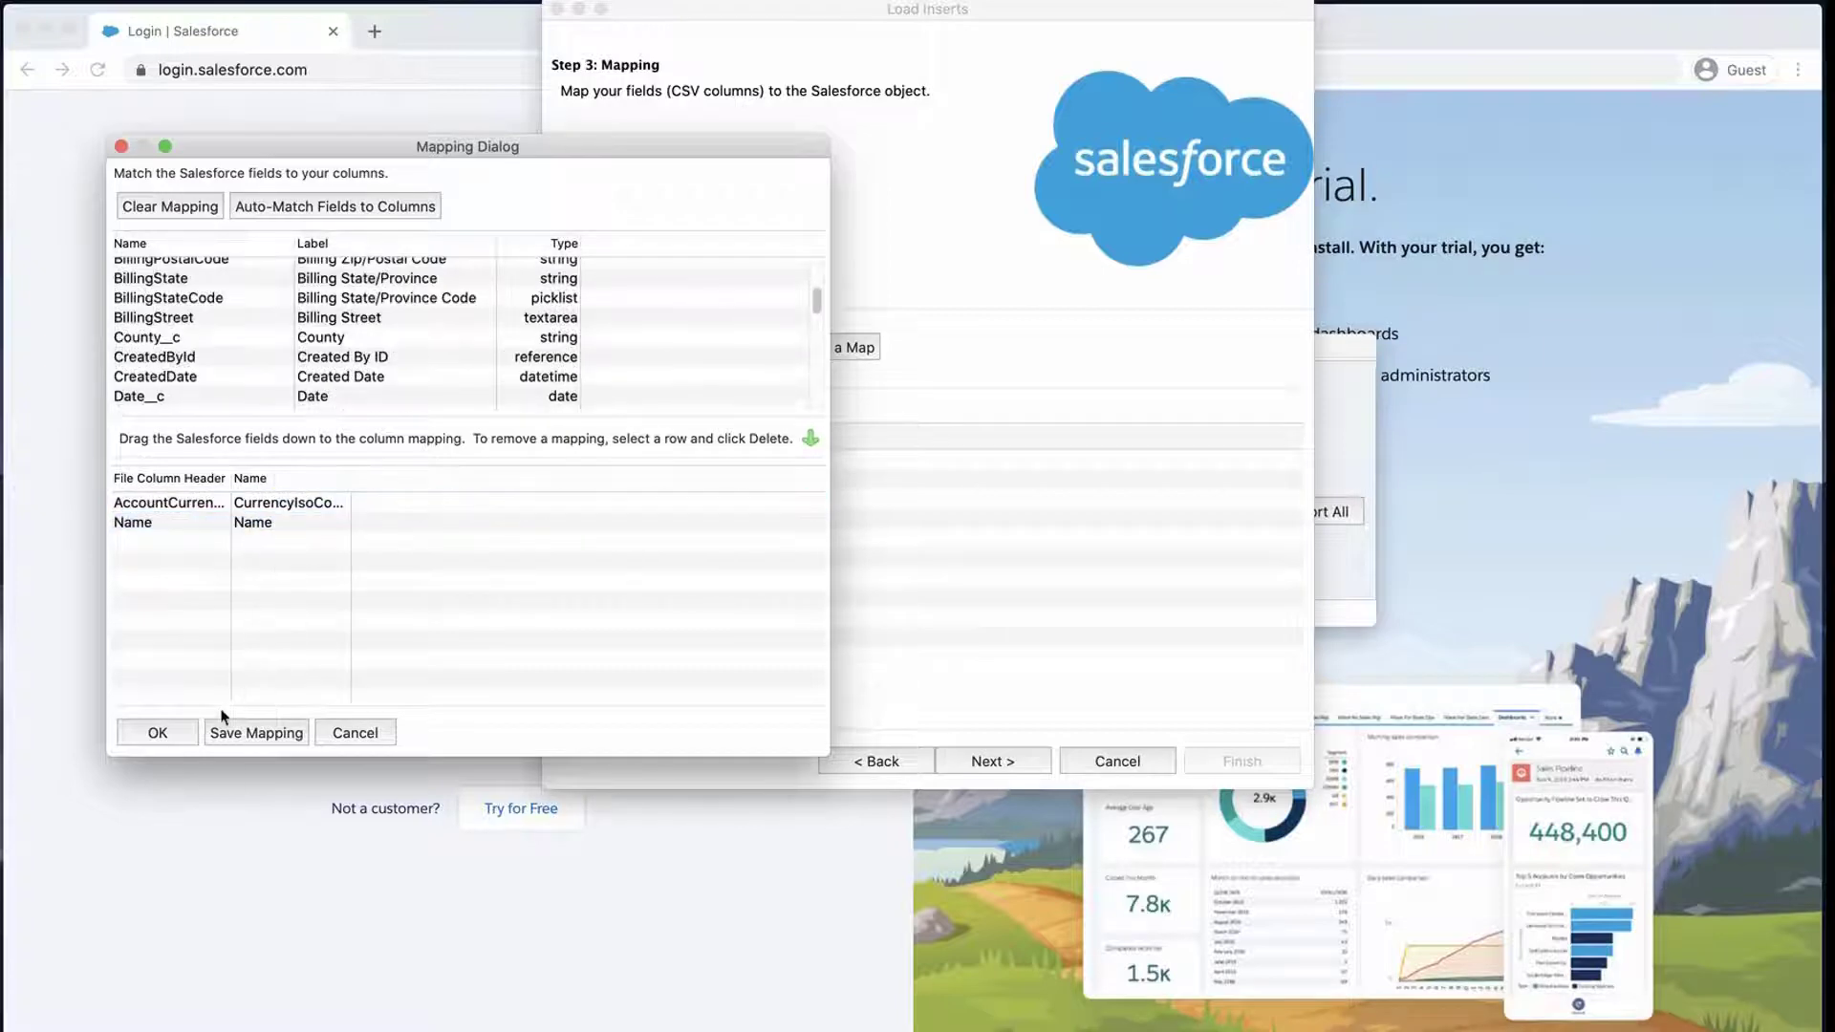
click(189, 733)
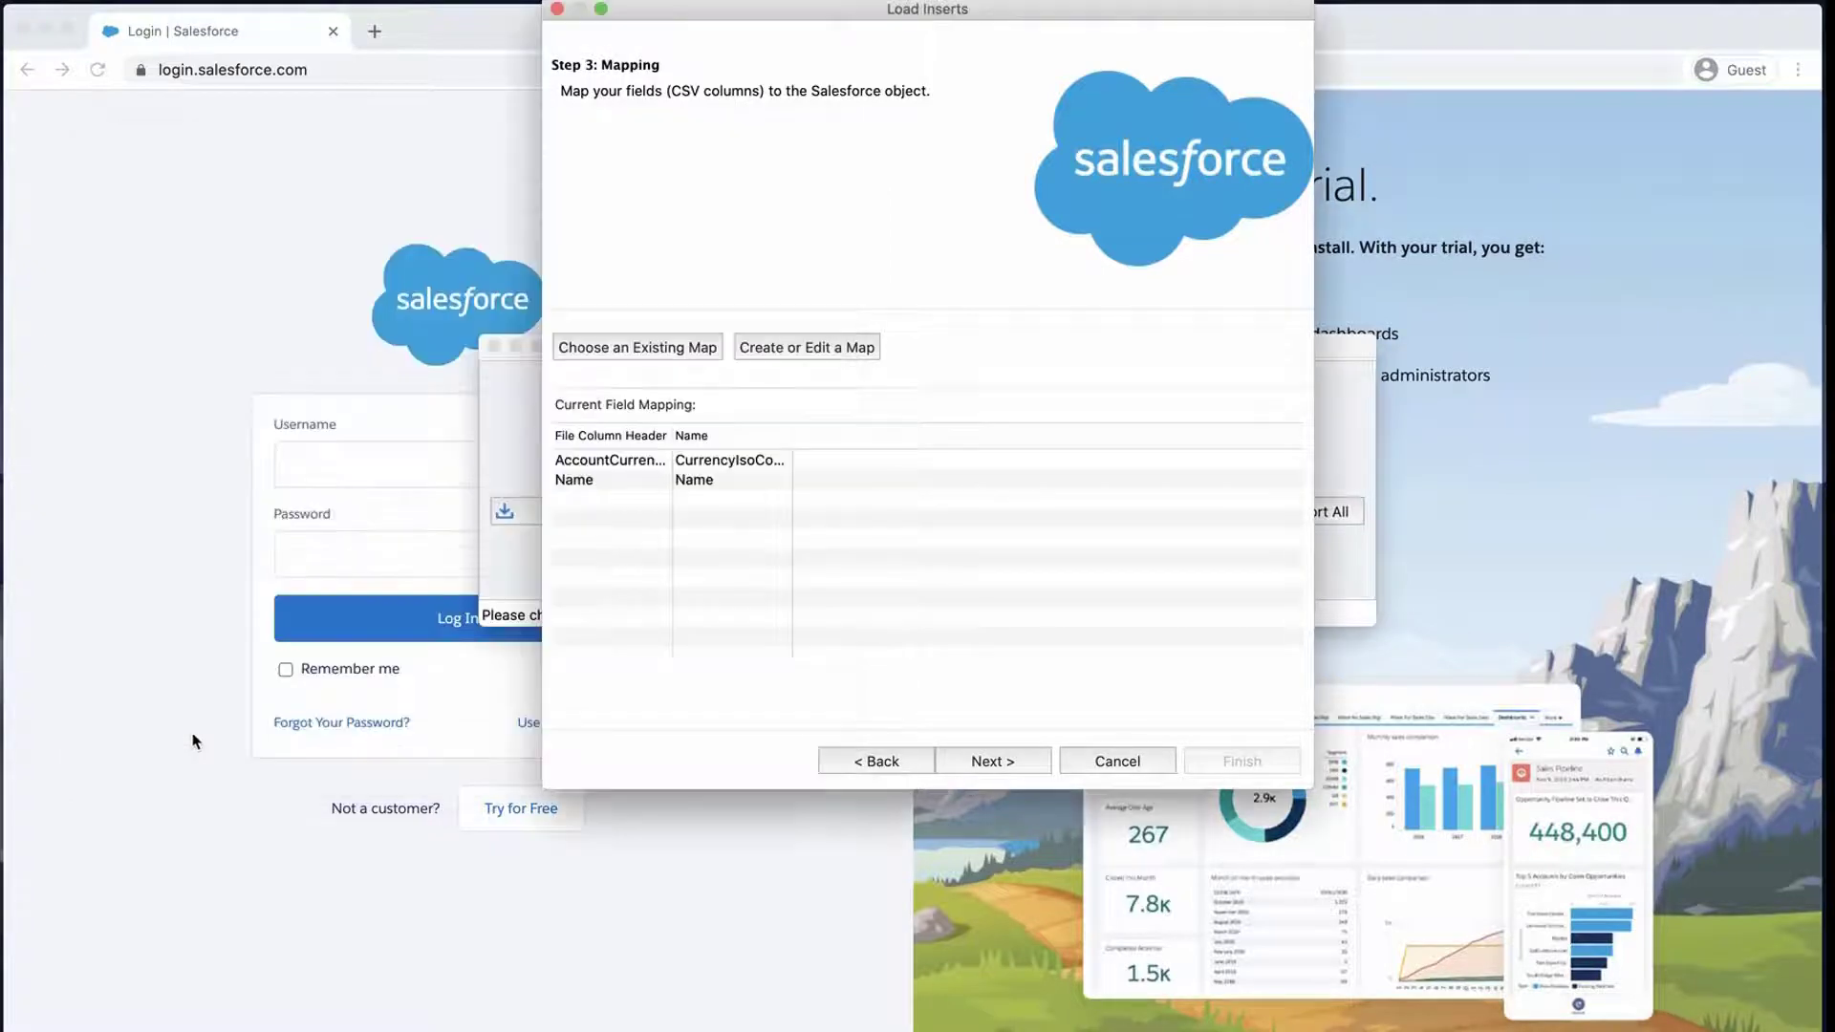
Step: Run the Account insert and read Global Corp's 'Use one of these records?' error
click(1015, 761)
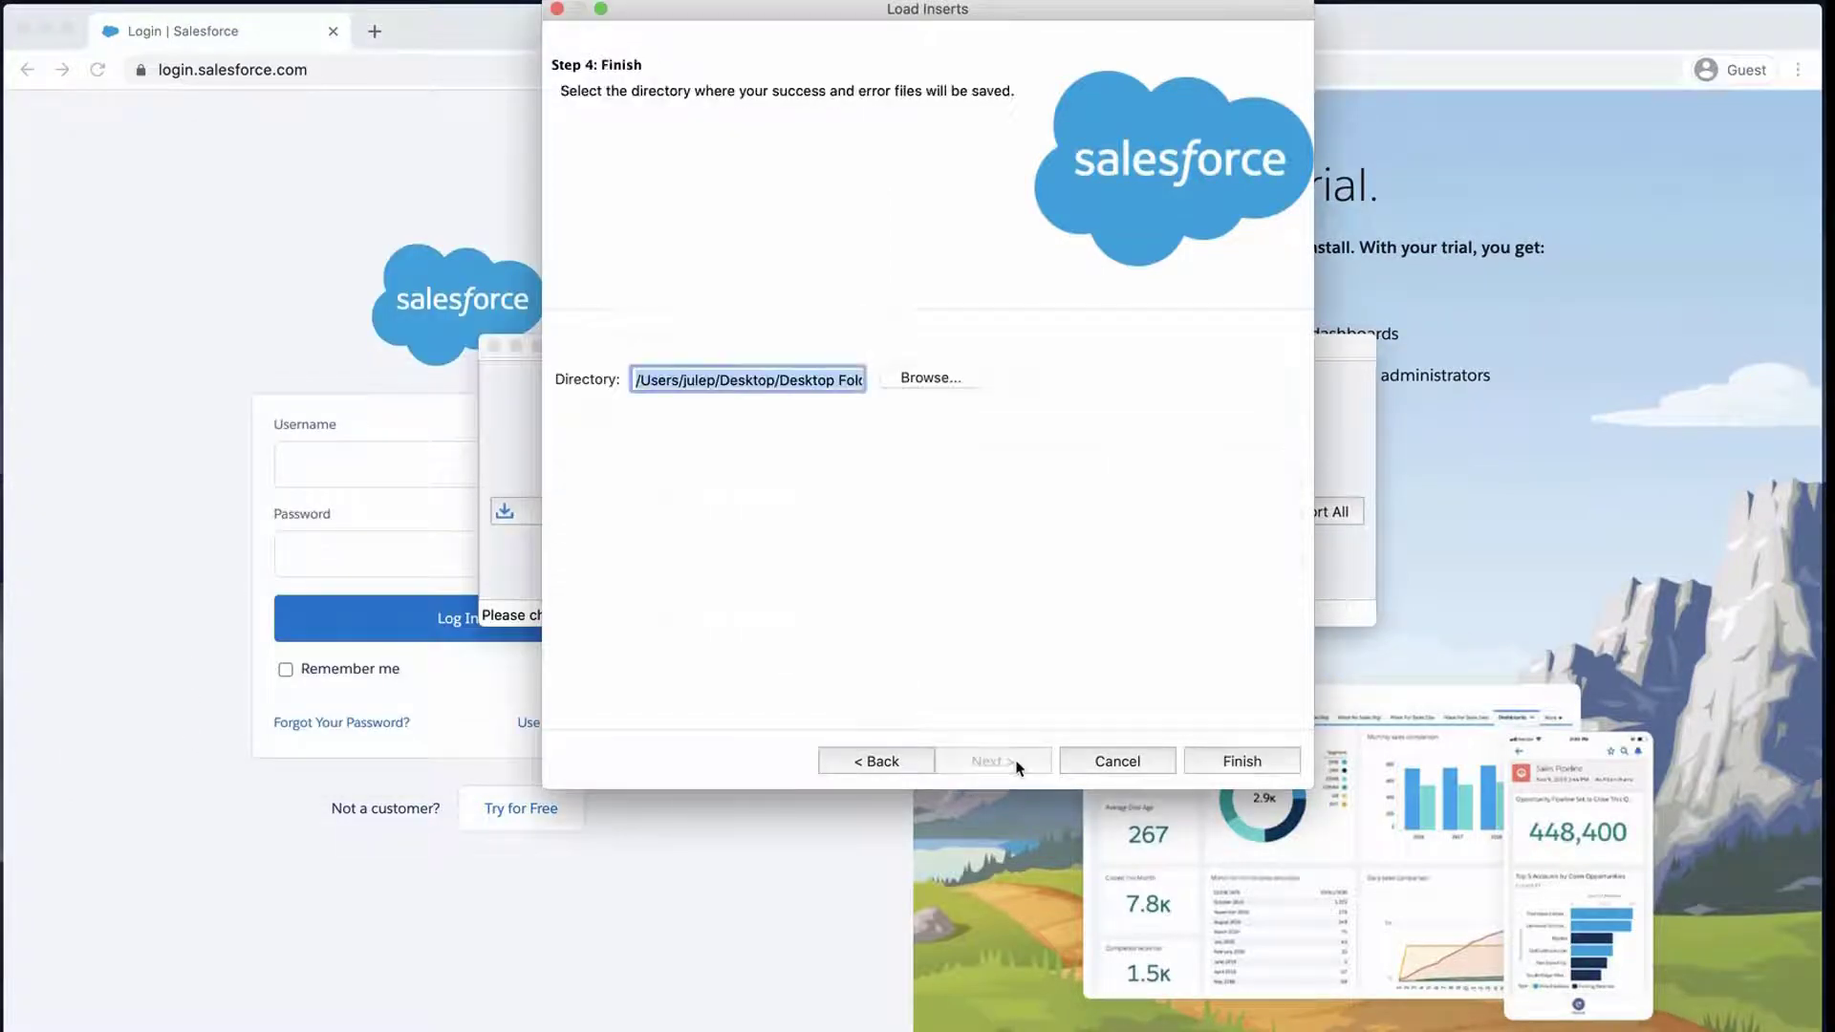
click(1226, 764)
click(1078, 370)
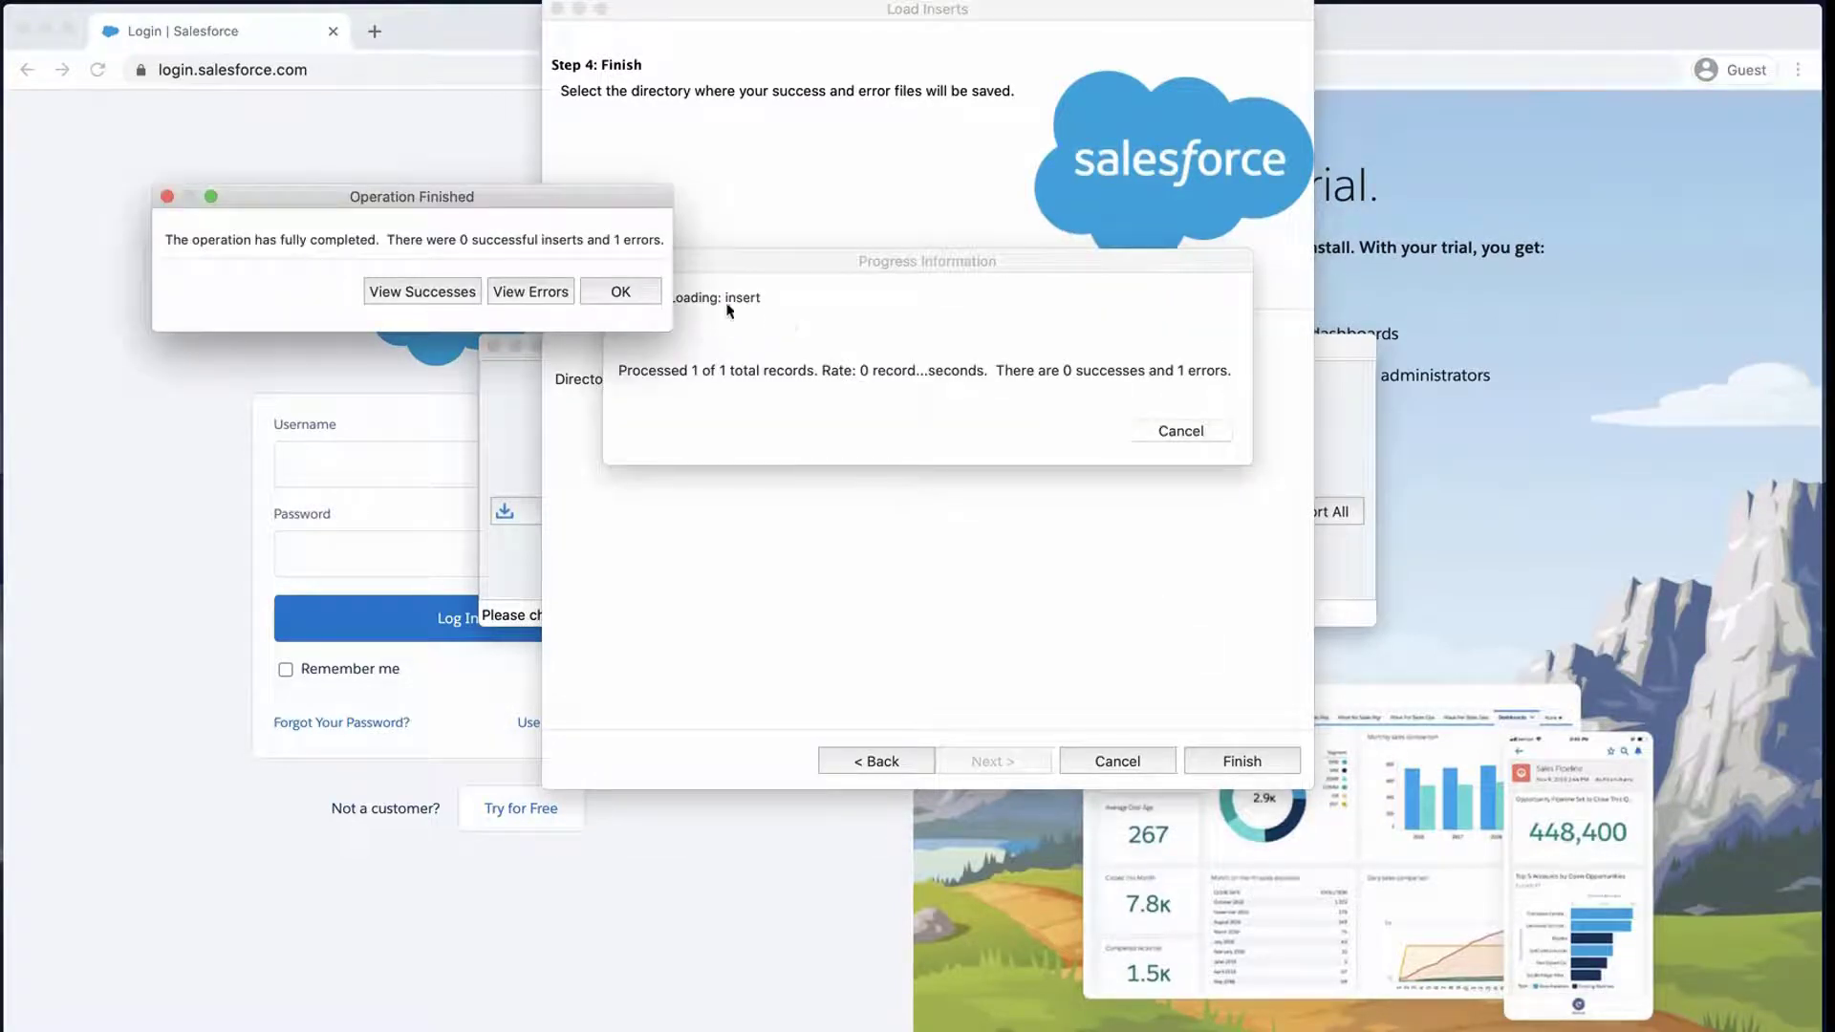
click(559, 291)
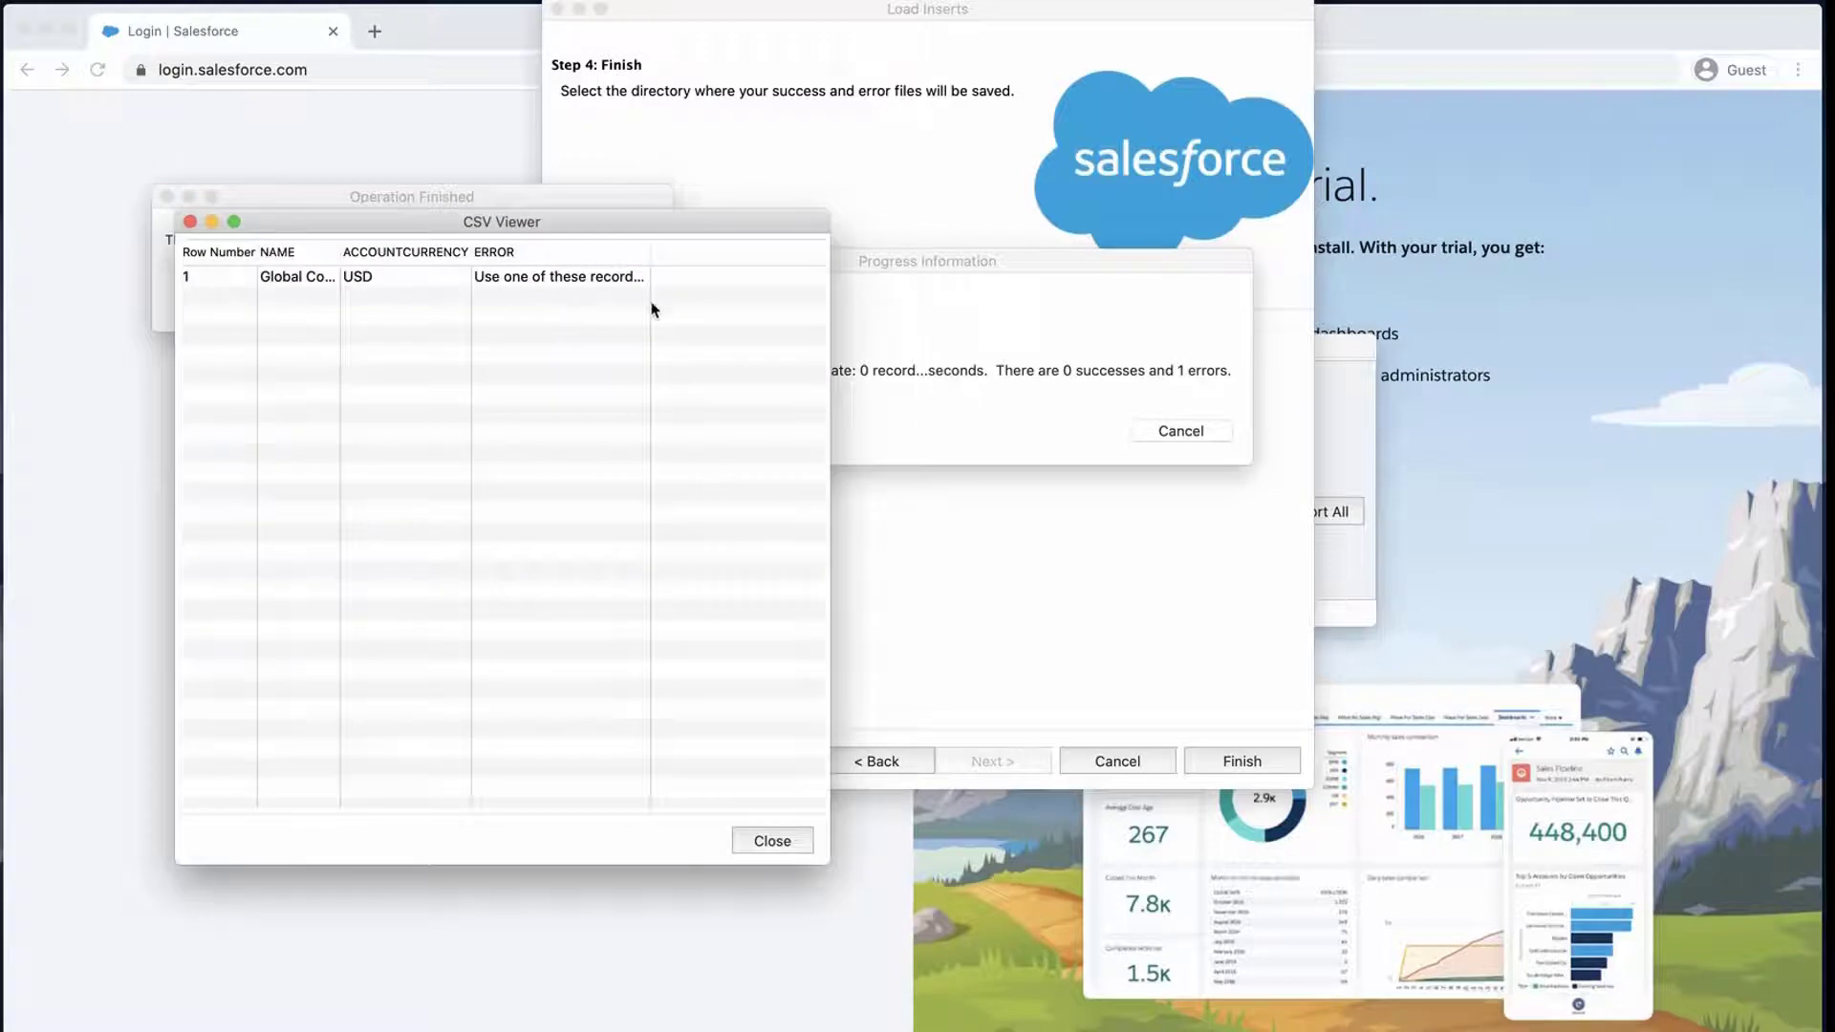
drag(651, 253, 720, 286)
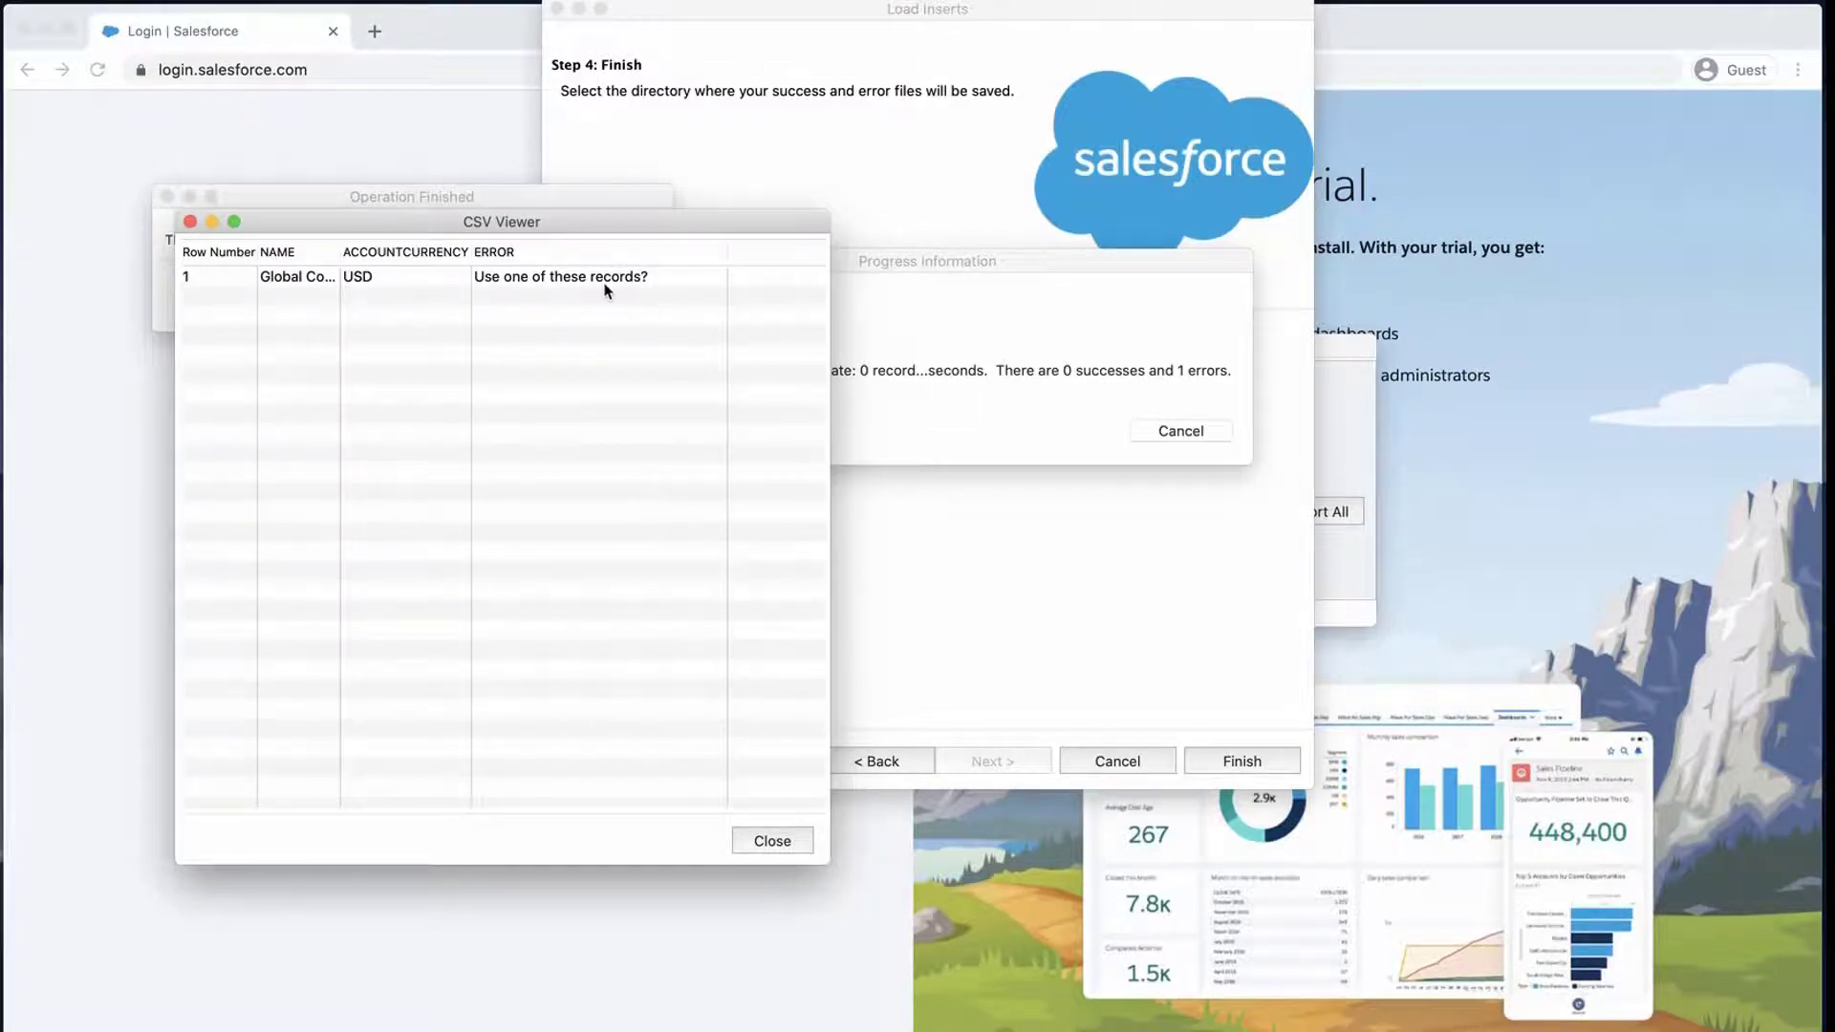
Step: Log in to Salesforce and open Account Name Dup Rule via Setup Quick Find 'dupl'
click(770, 840)
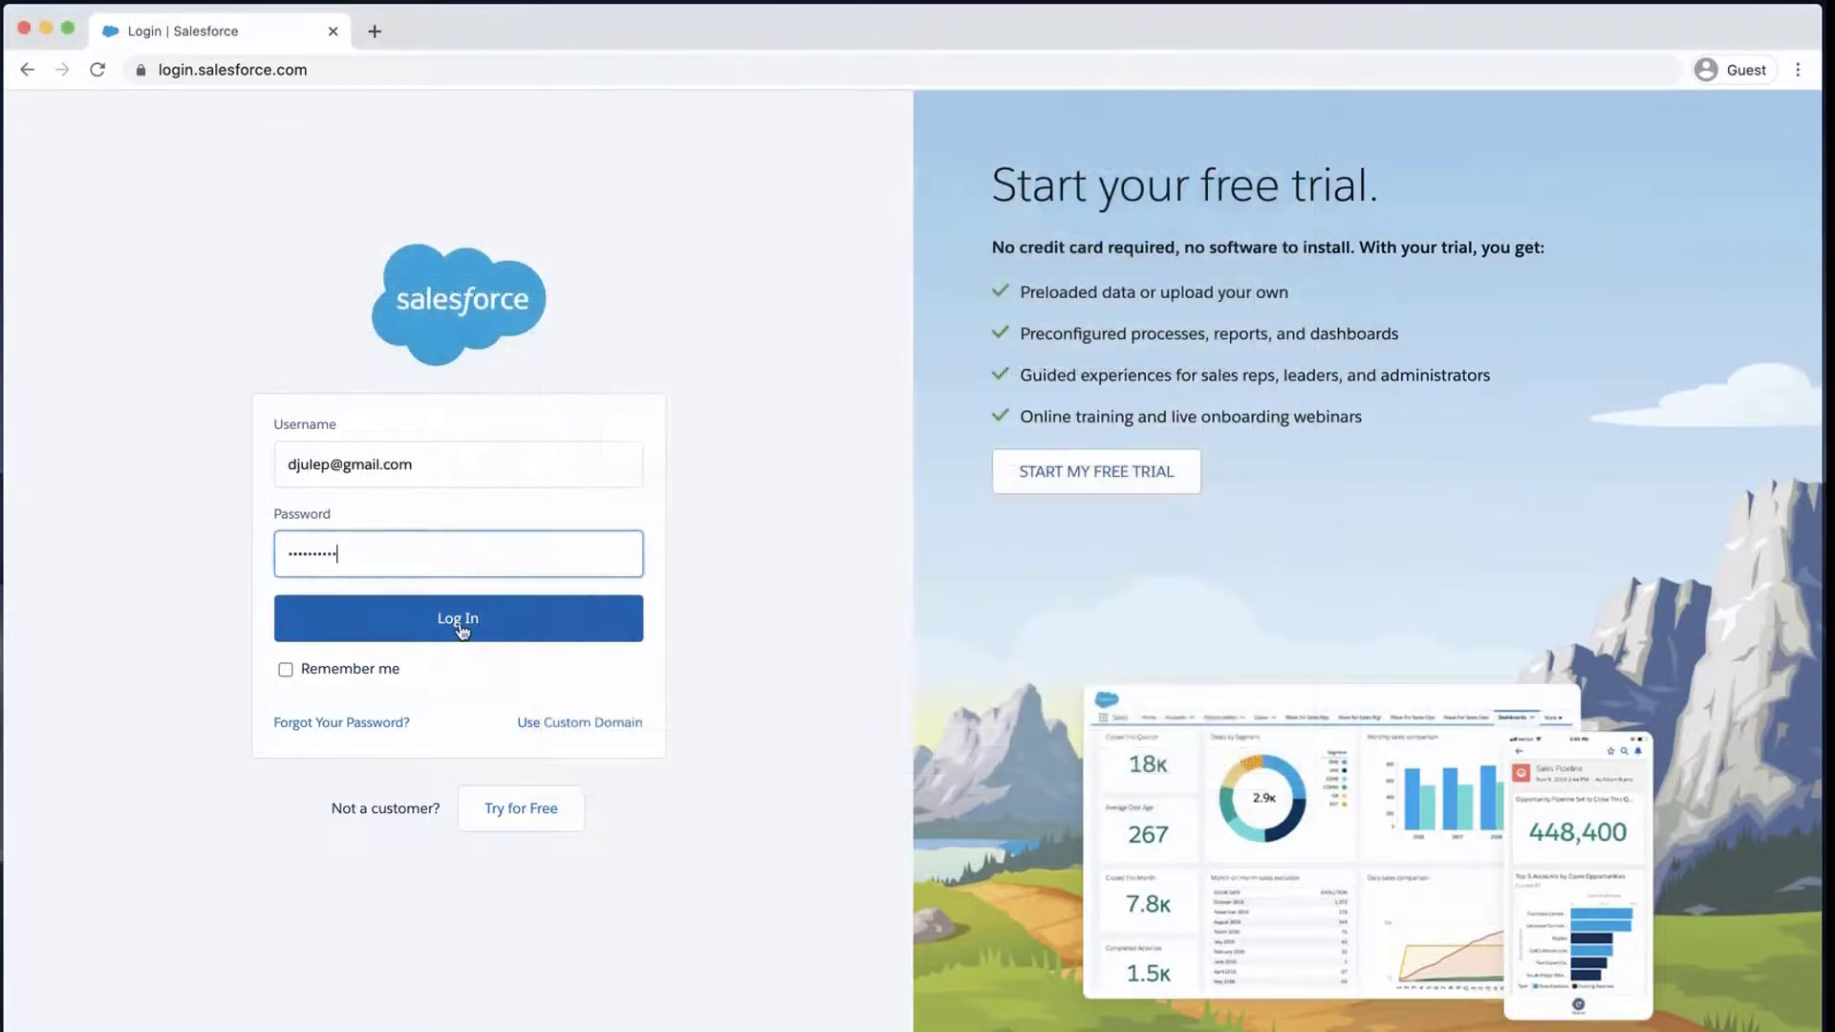
click(459, 628)
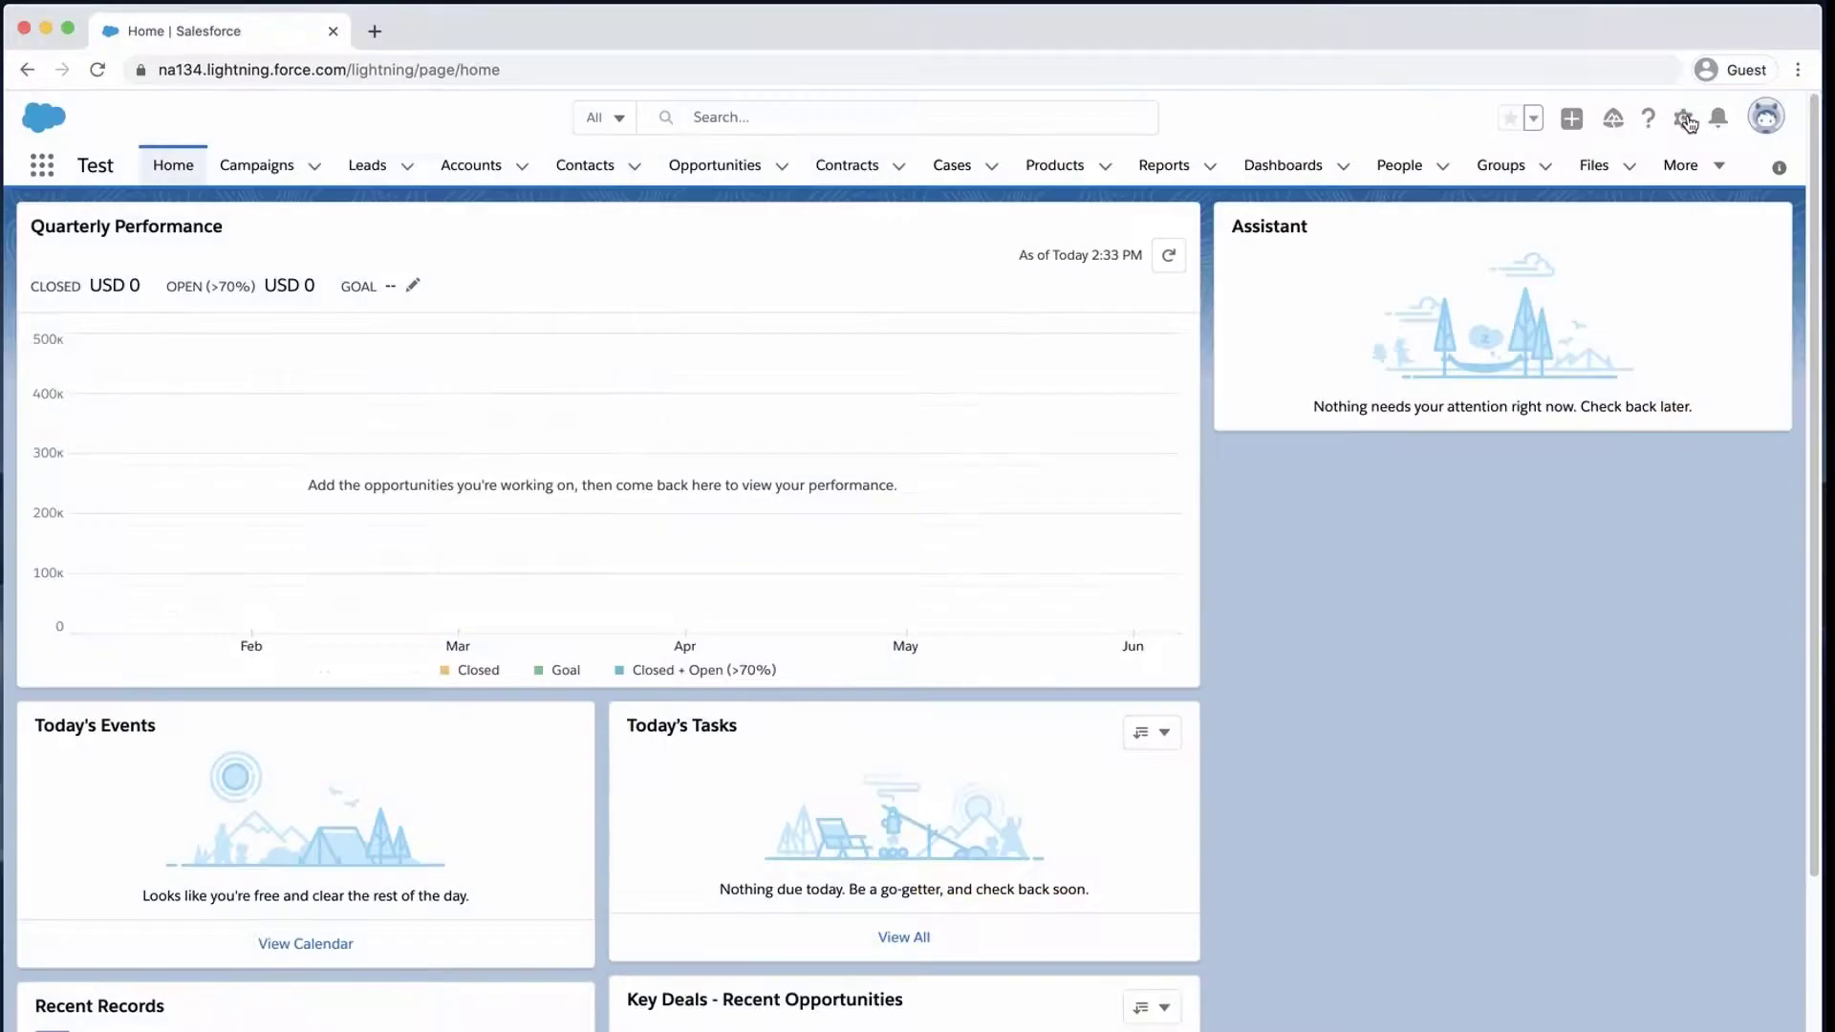
click(1686, 119)
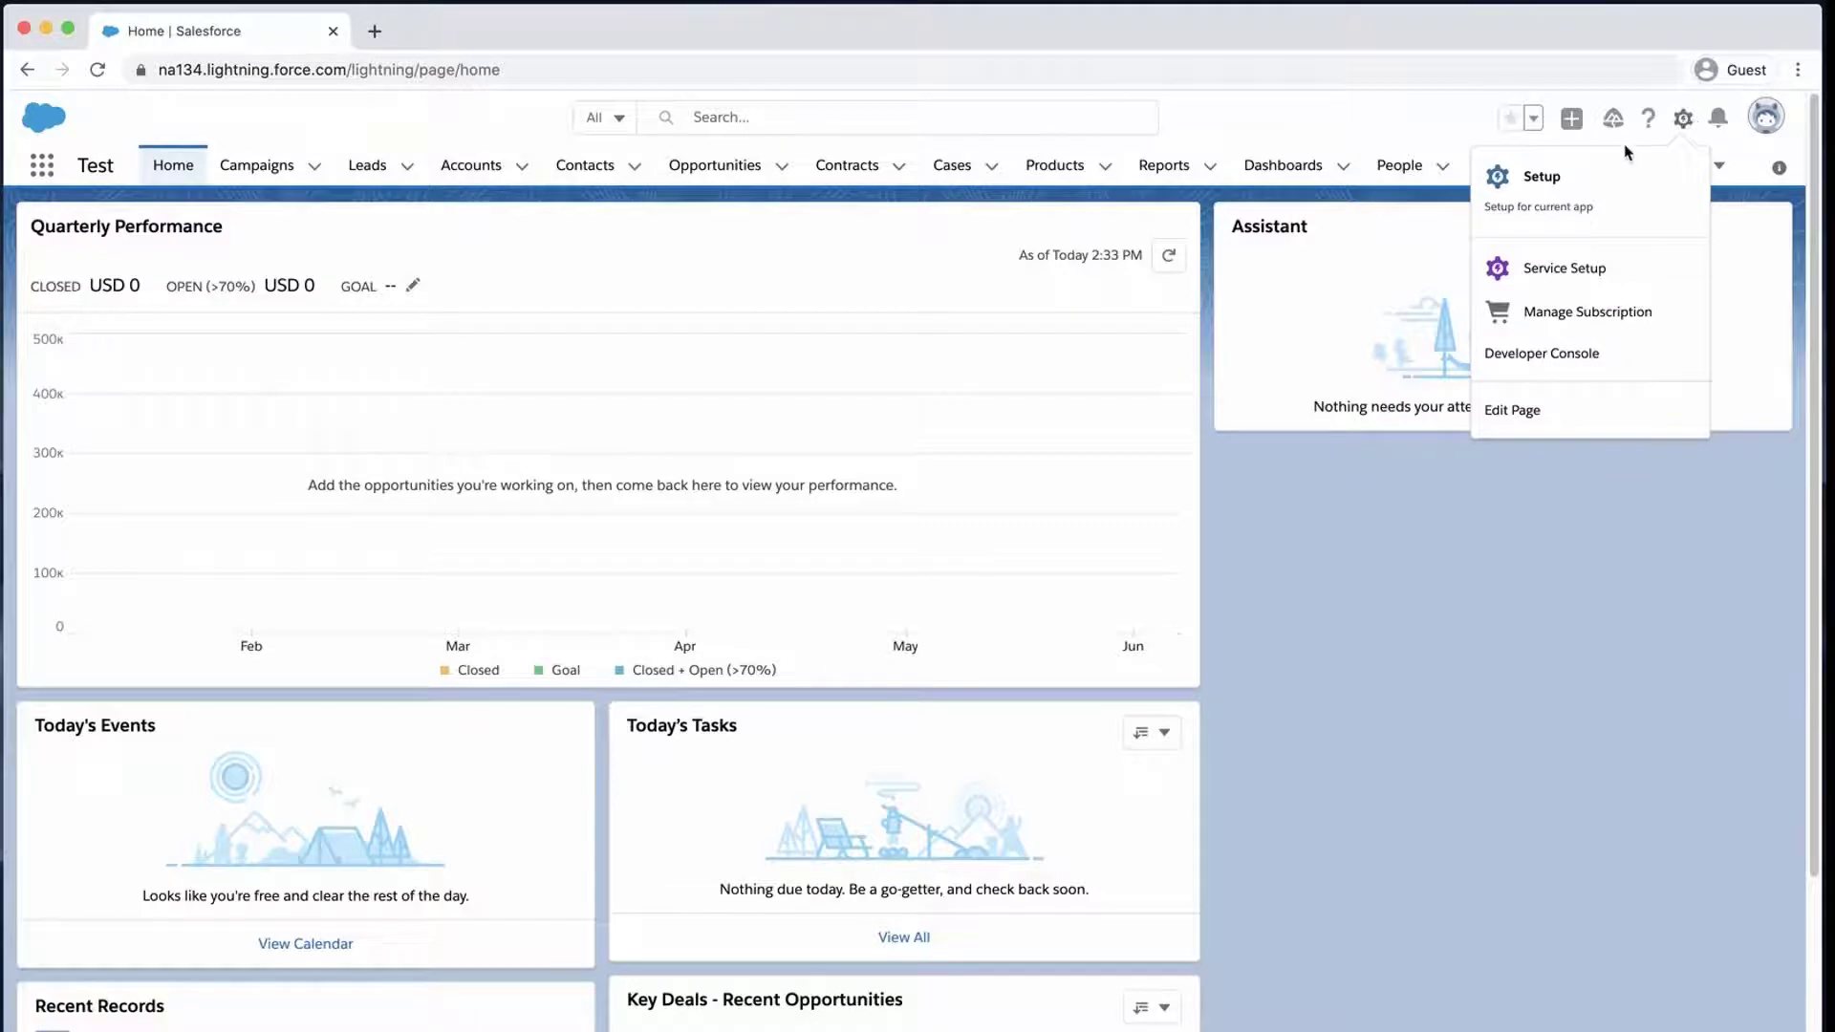
click(1615, 172)
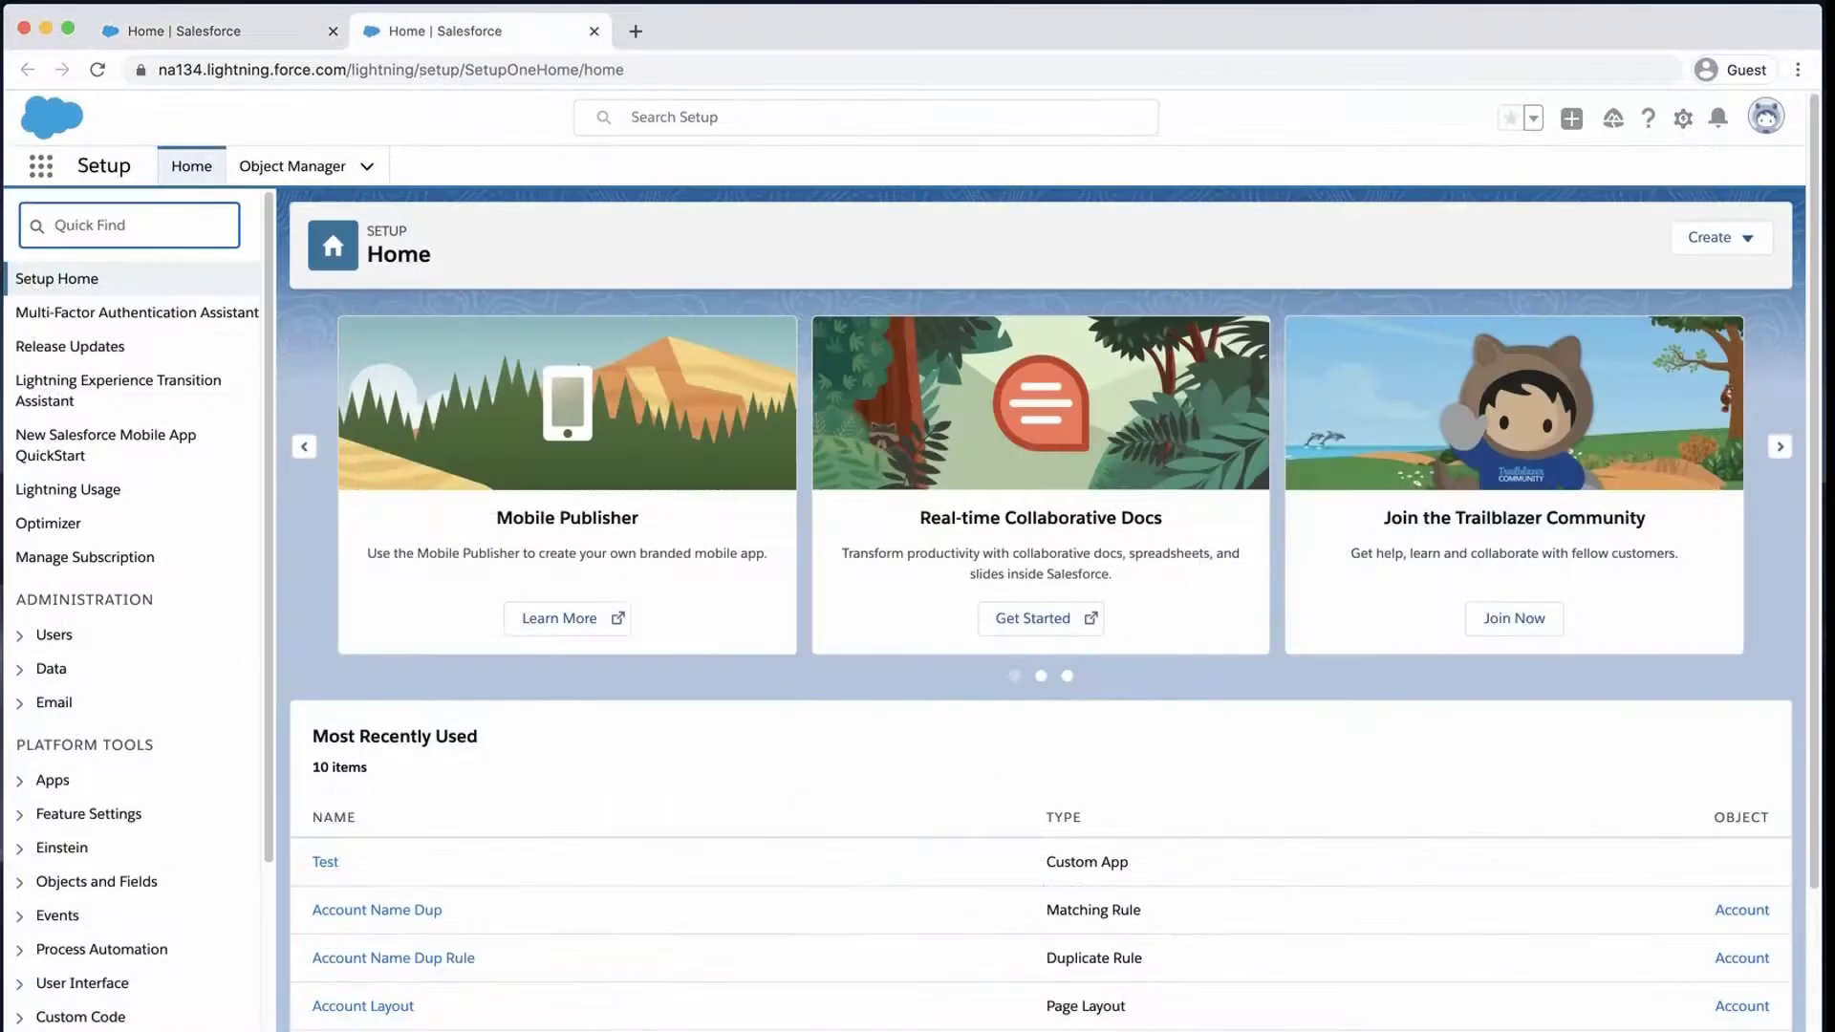
text(dupl)
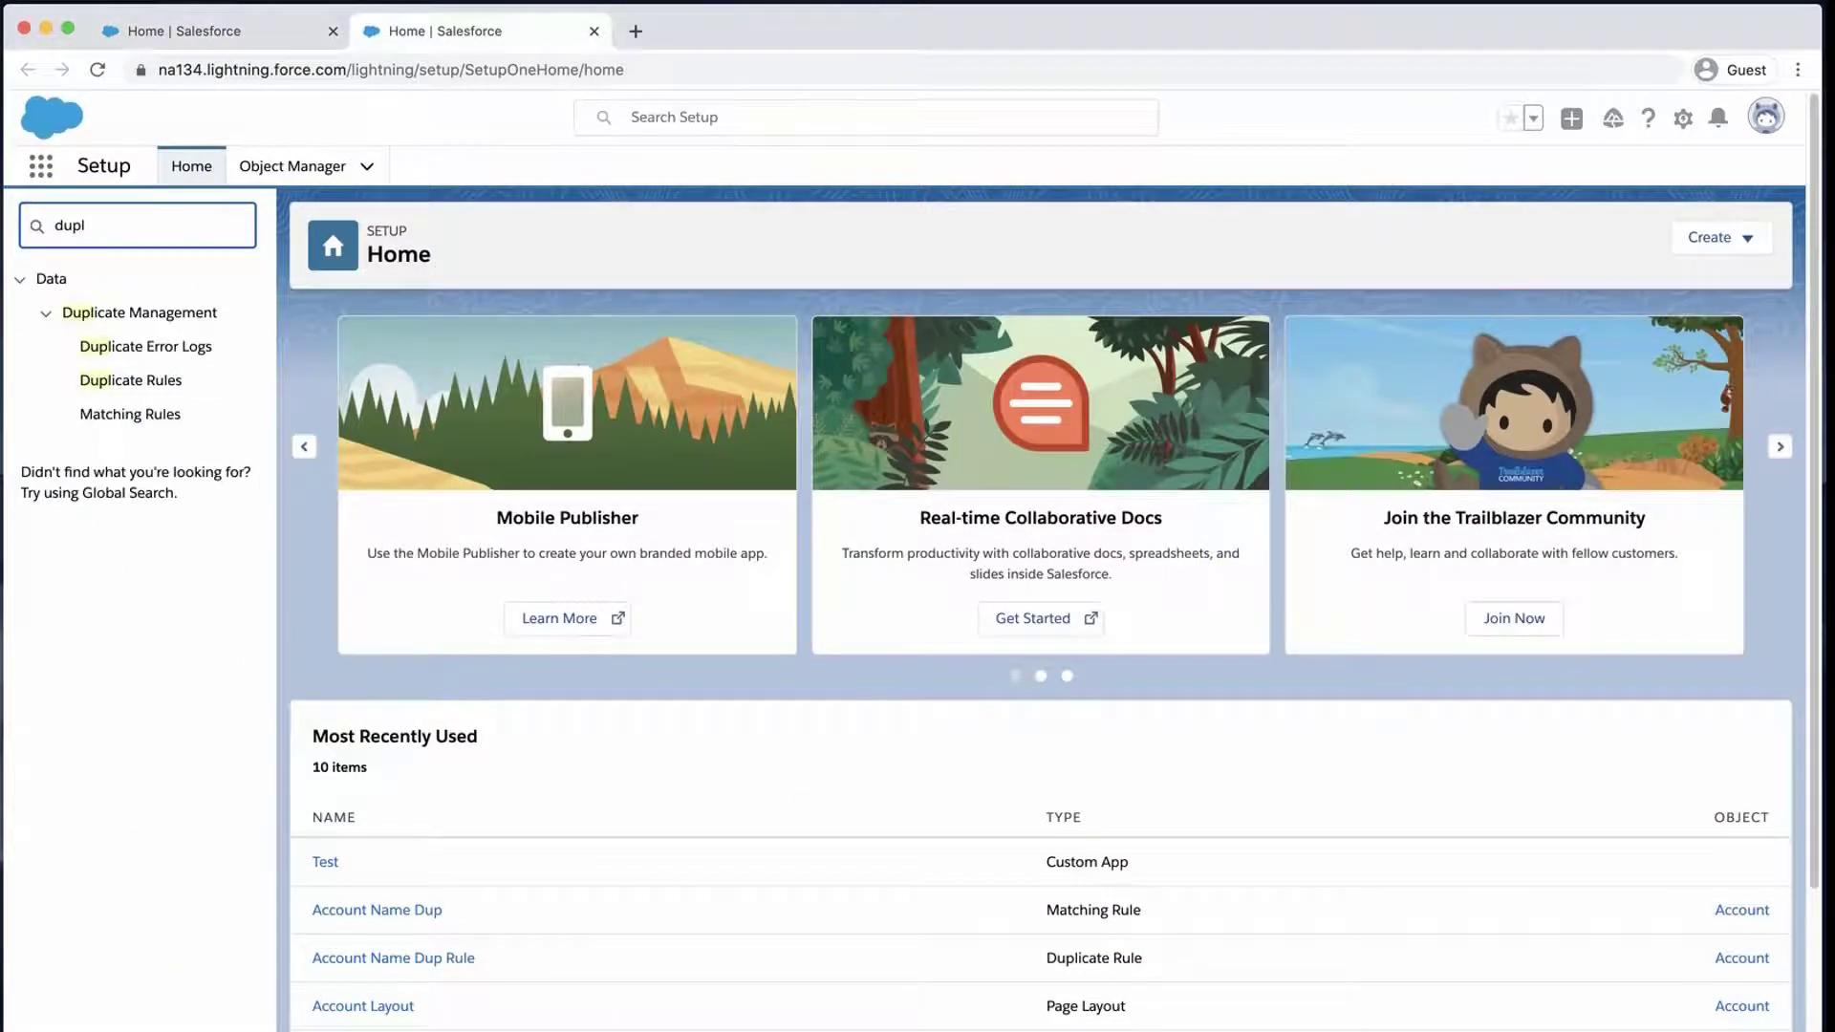
click(107, 387)
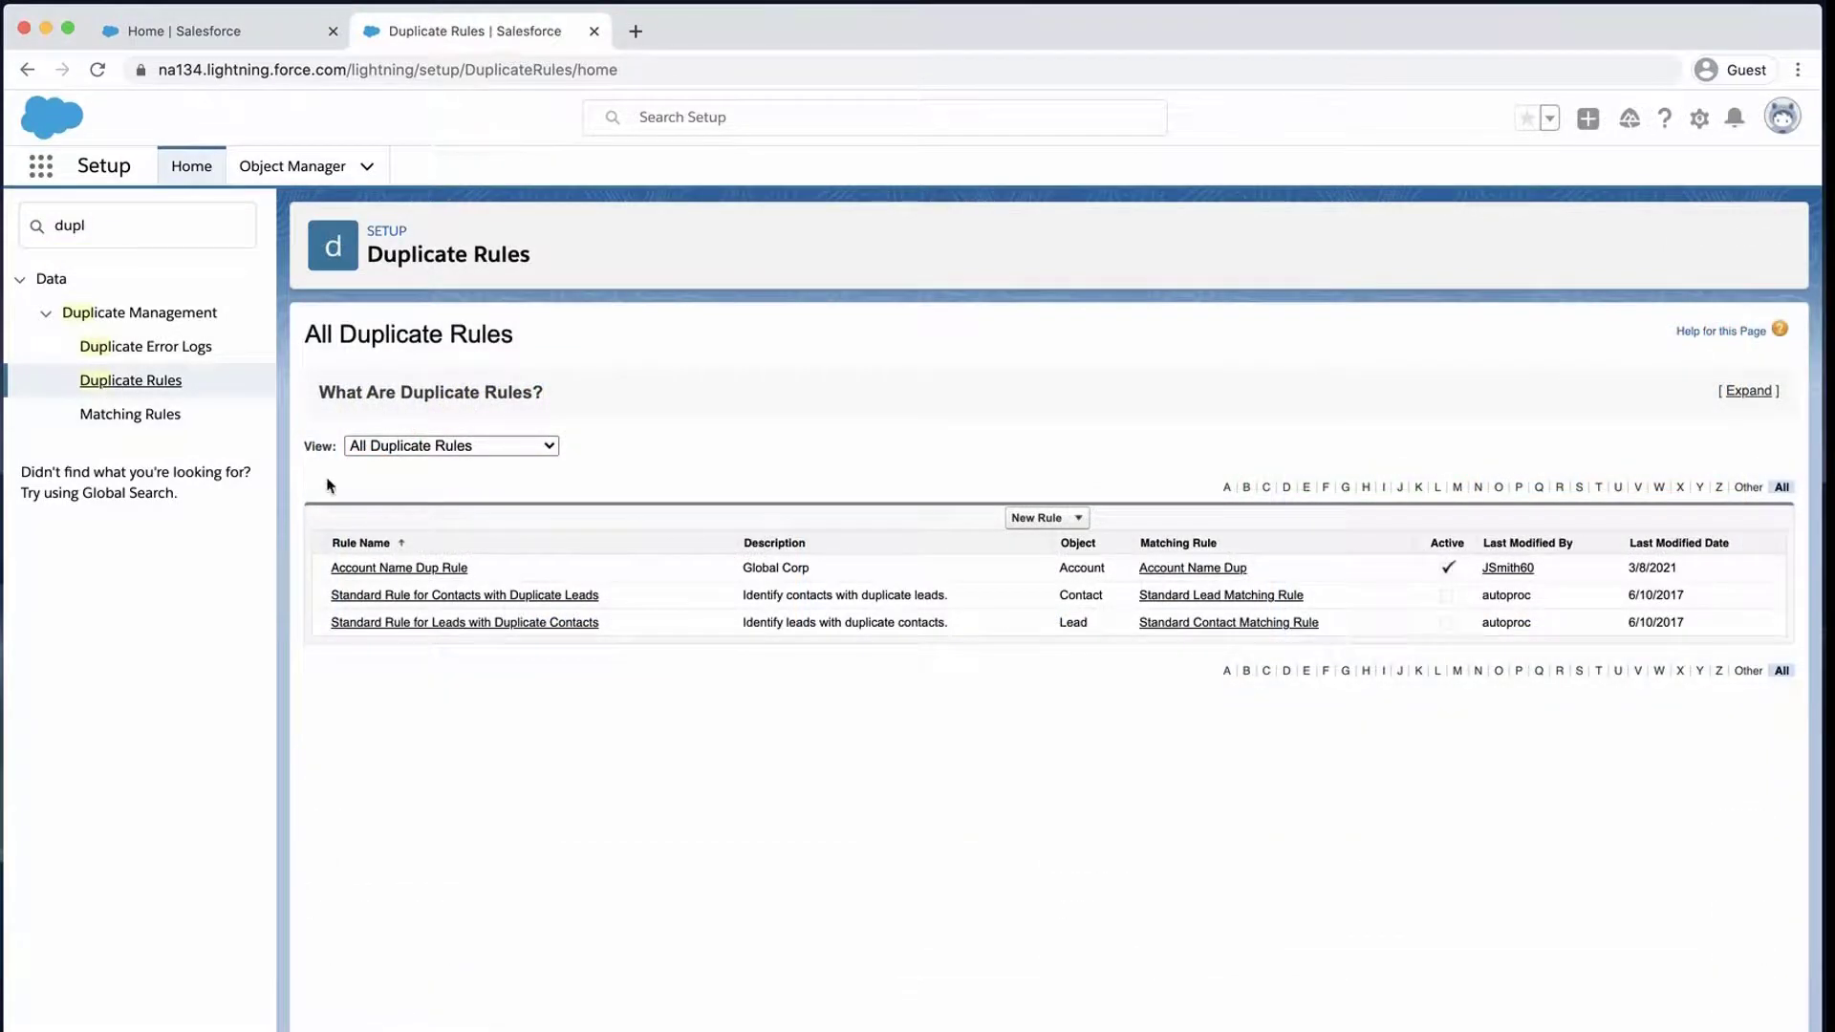
click(376, 571)
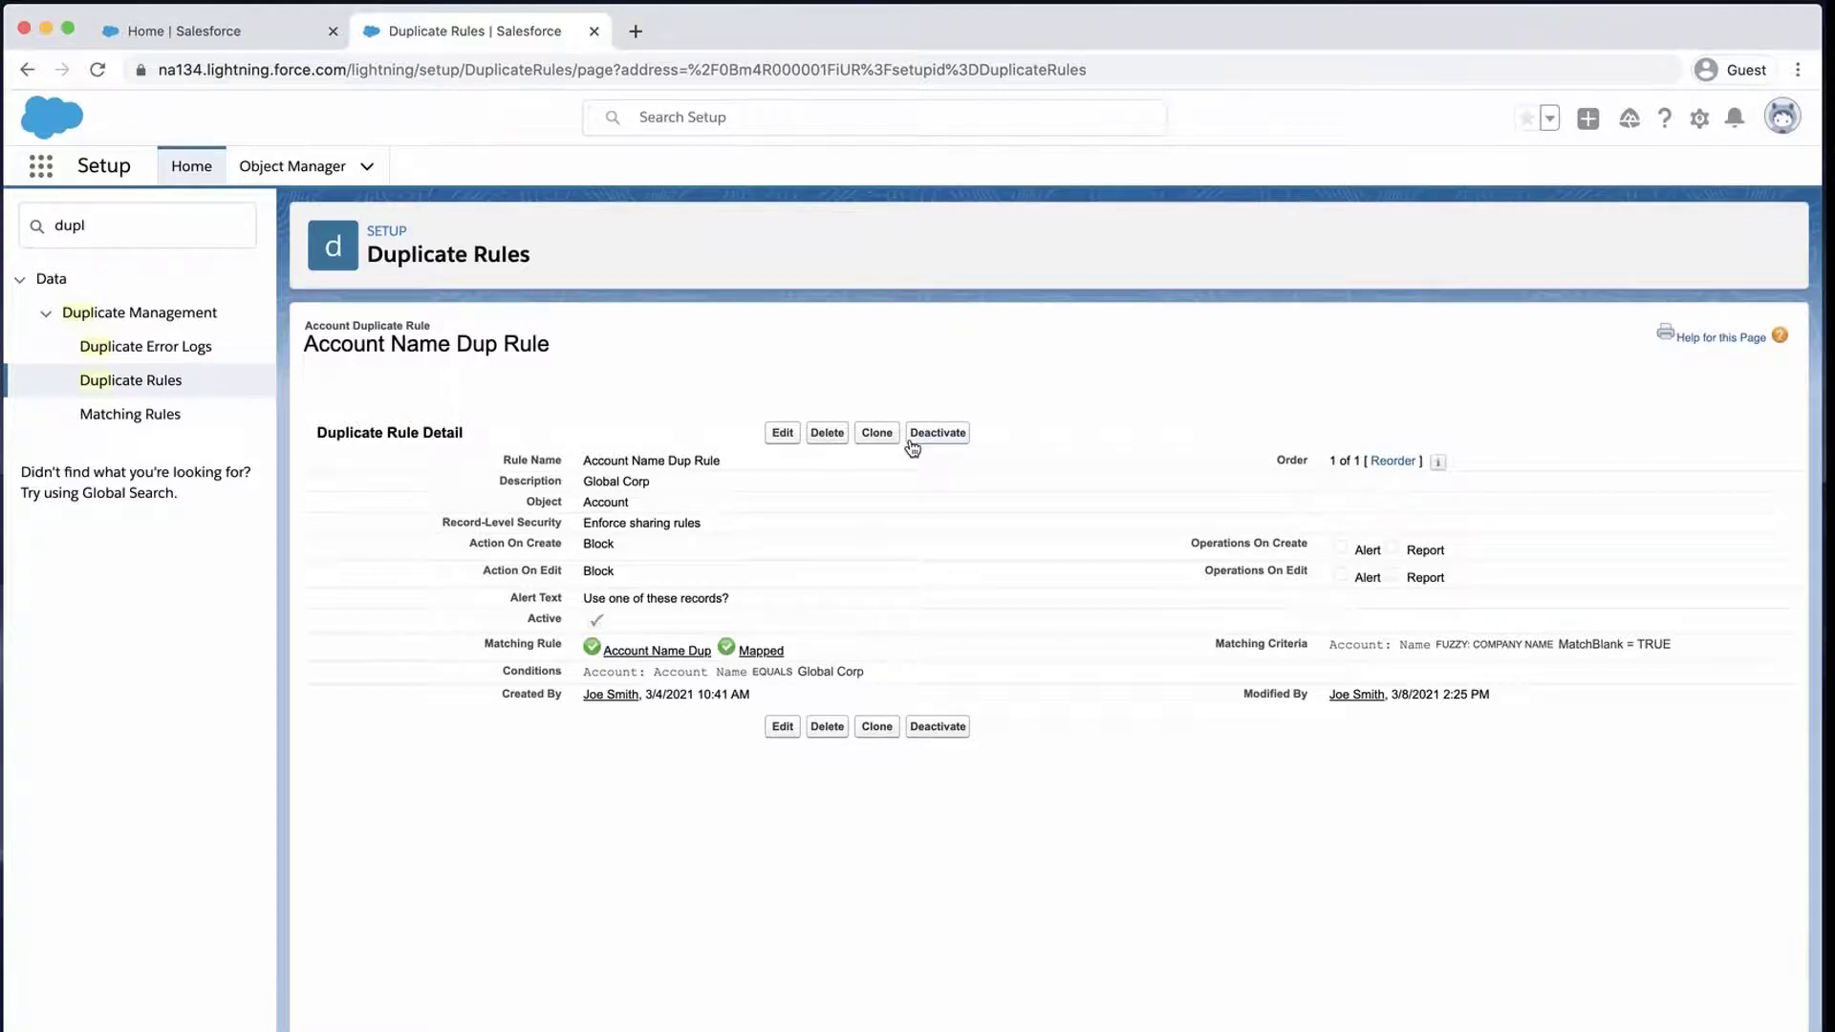
Step: Deactivate Account Name Dup Rule and rerun the insert, confirming 1 success and 0 errors
click(913, 442)
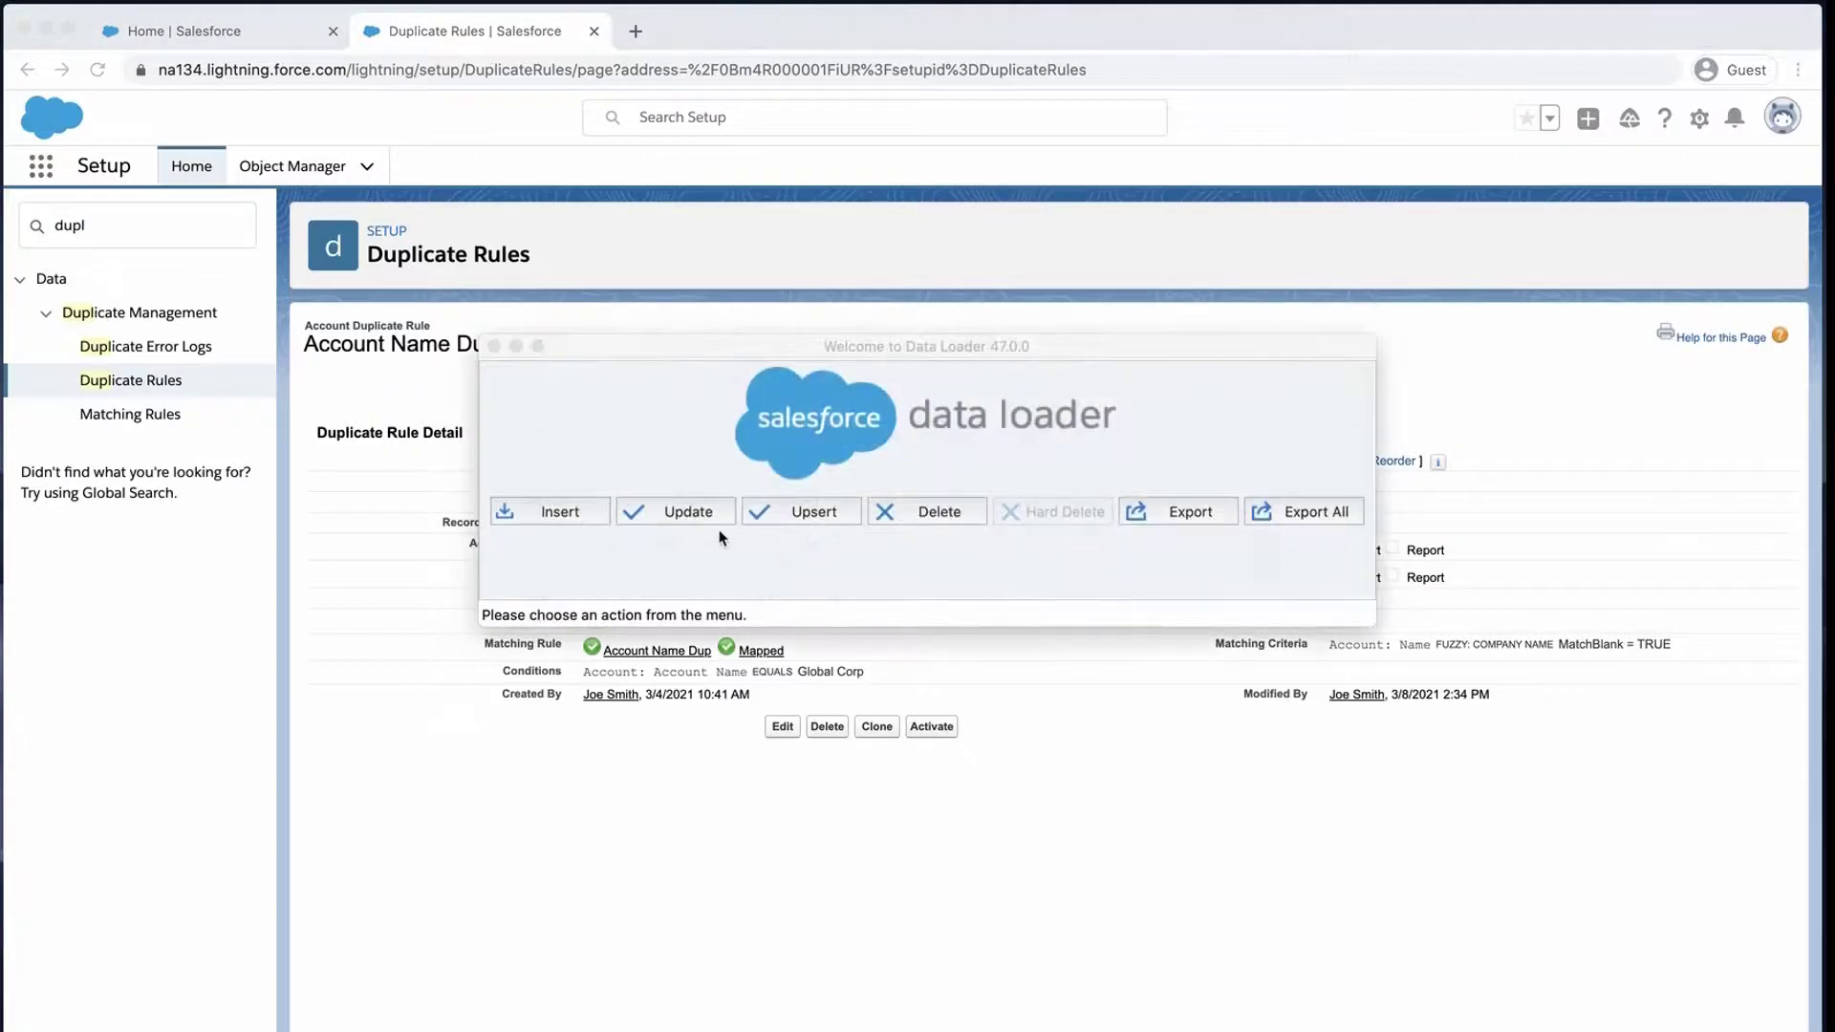
click(561, 510)
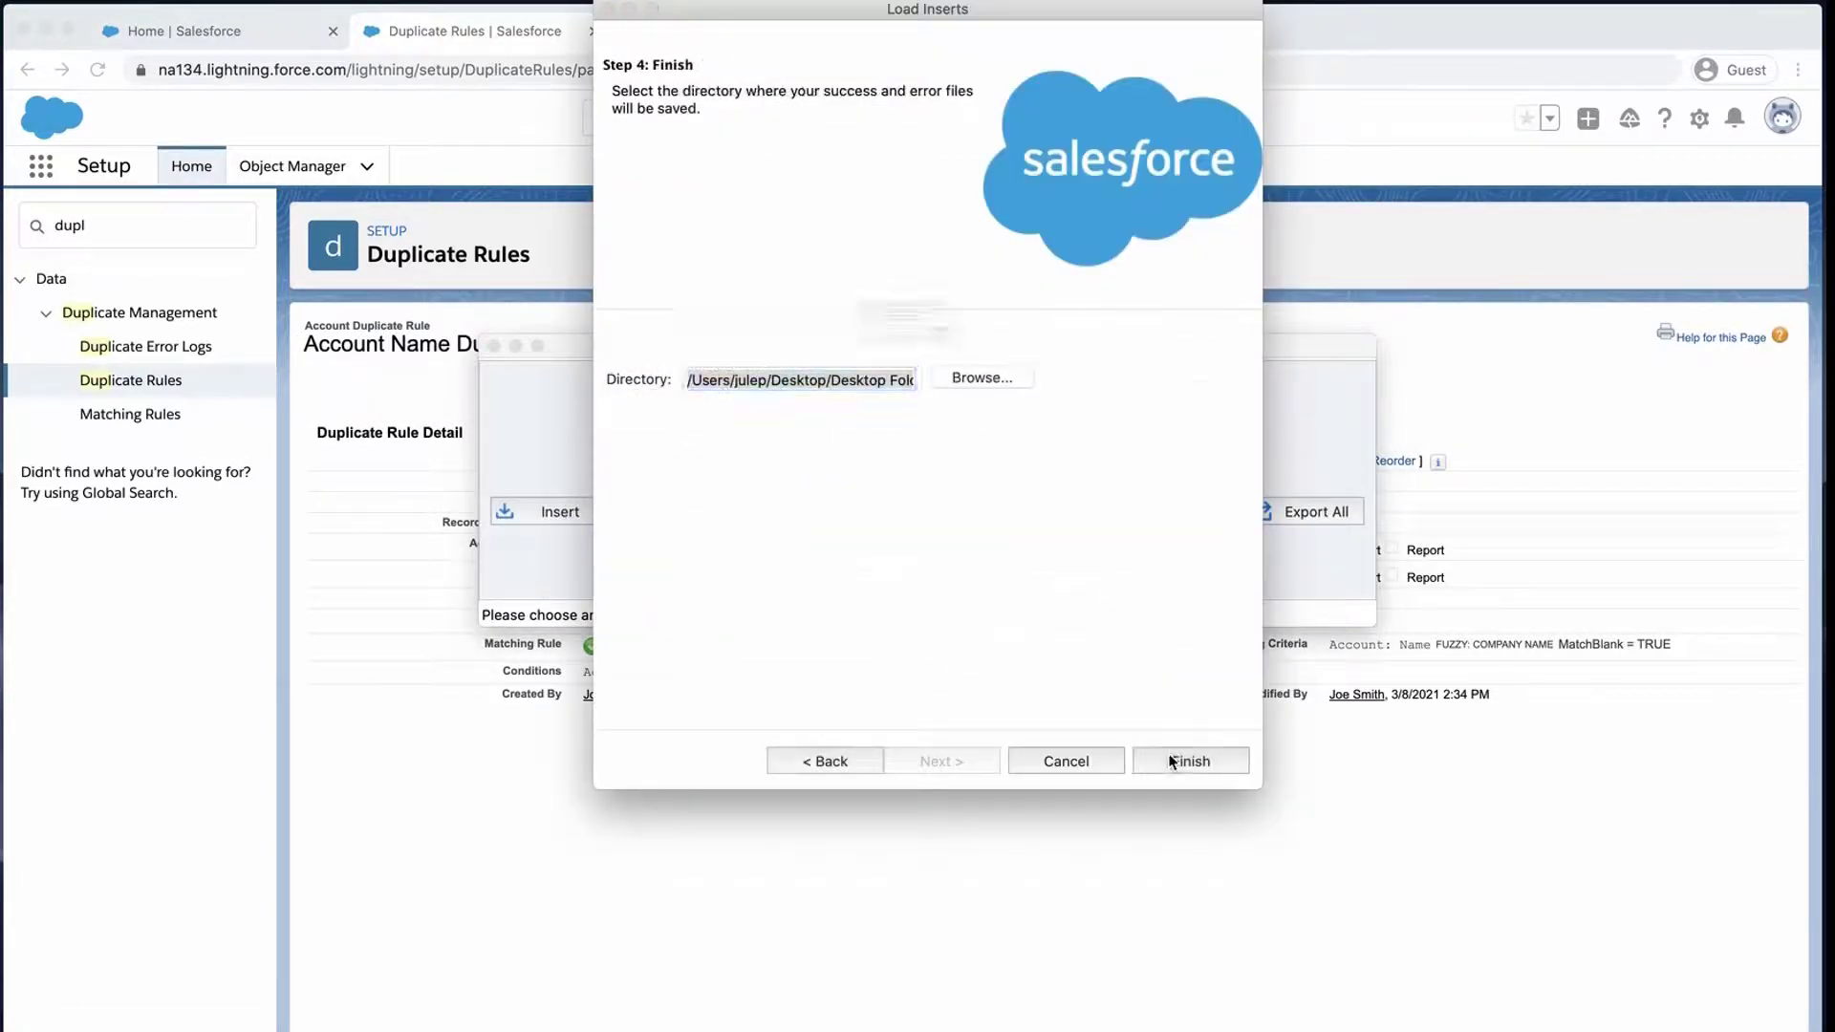
click(1172, 762)
click(1073, 369)
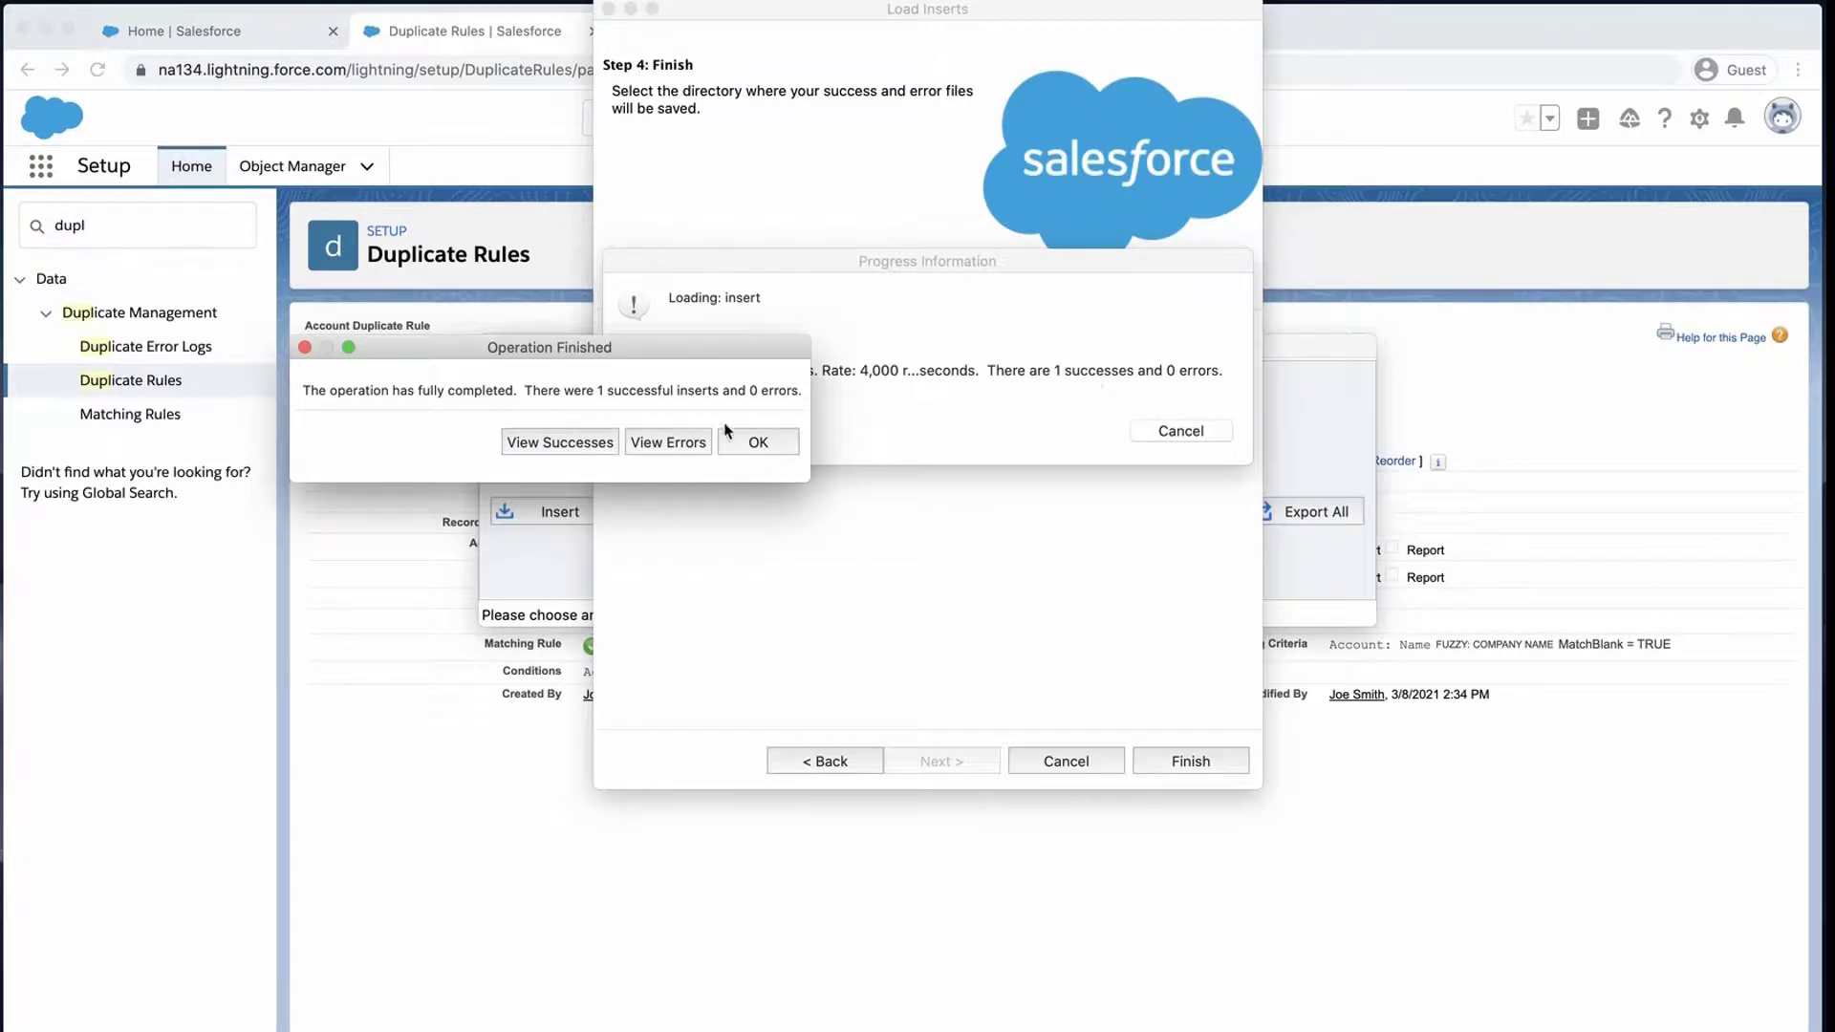
click(599, 449)
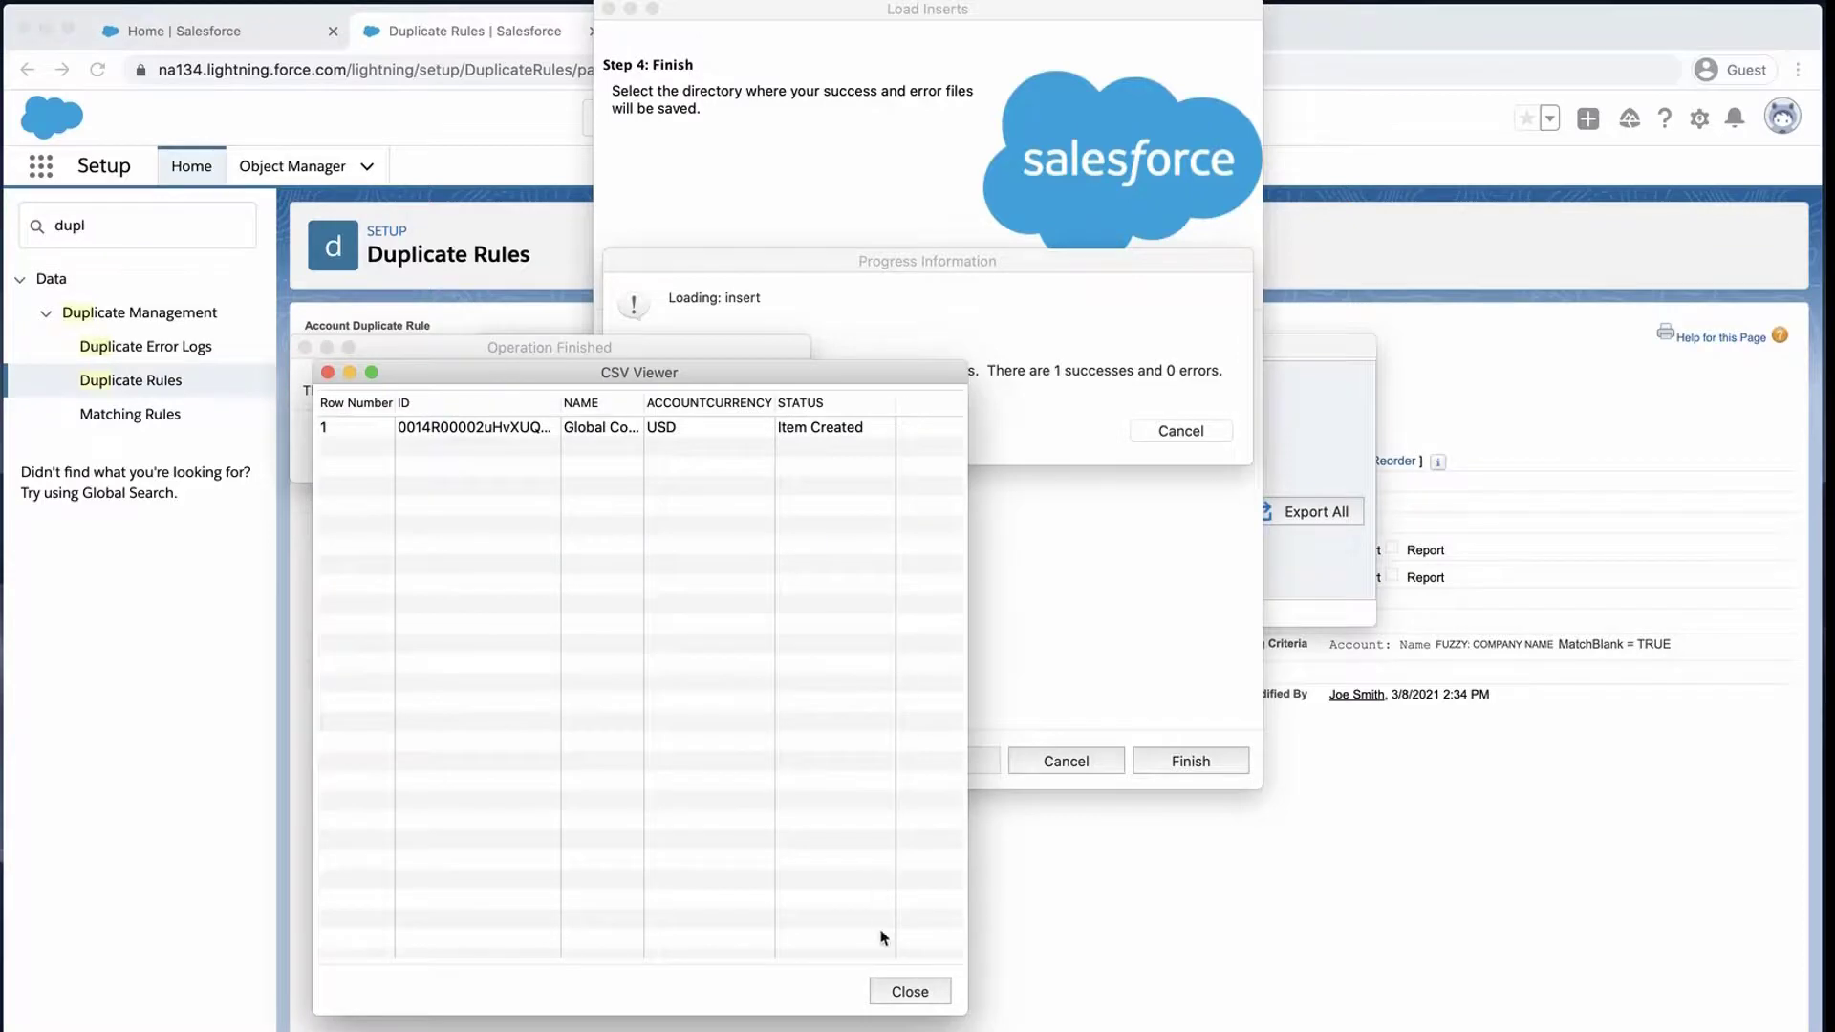
click(906, 997)
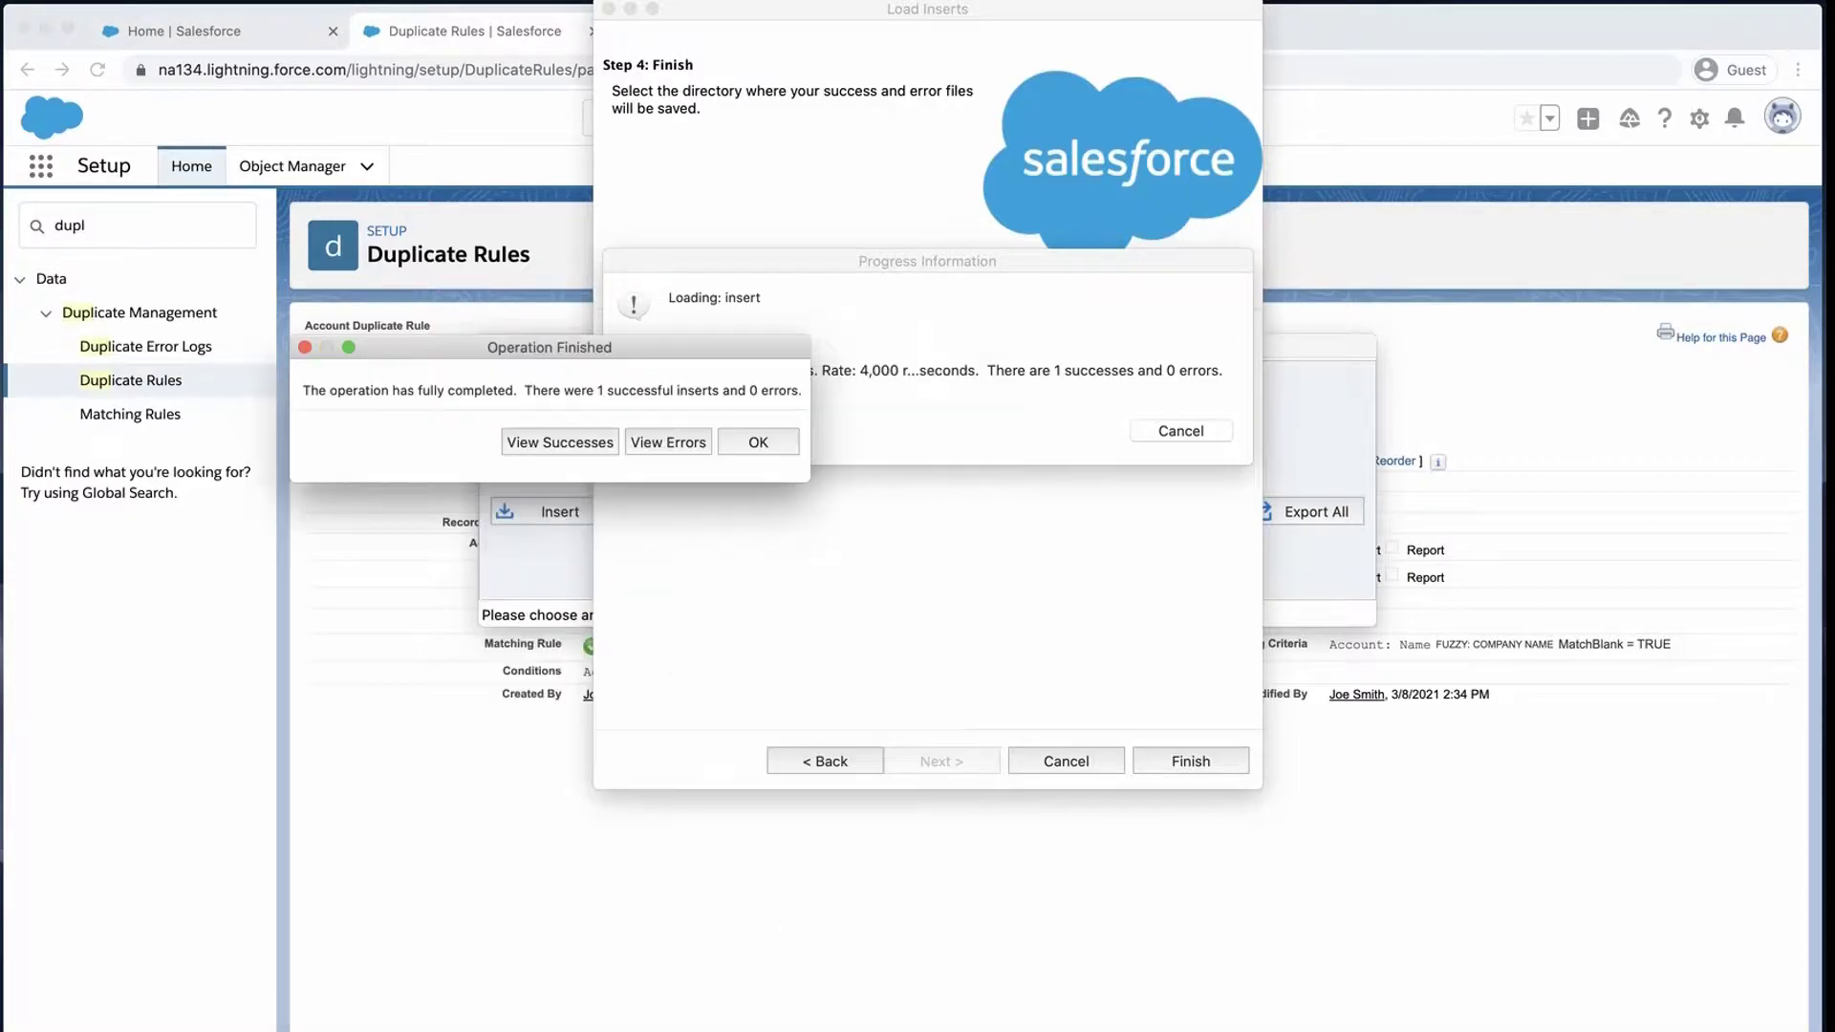